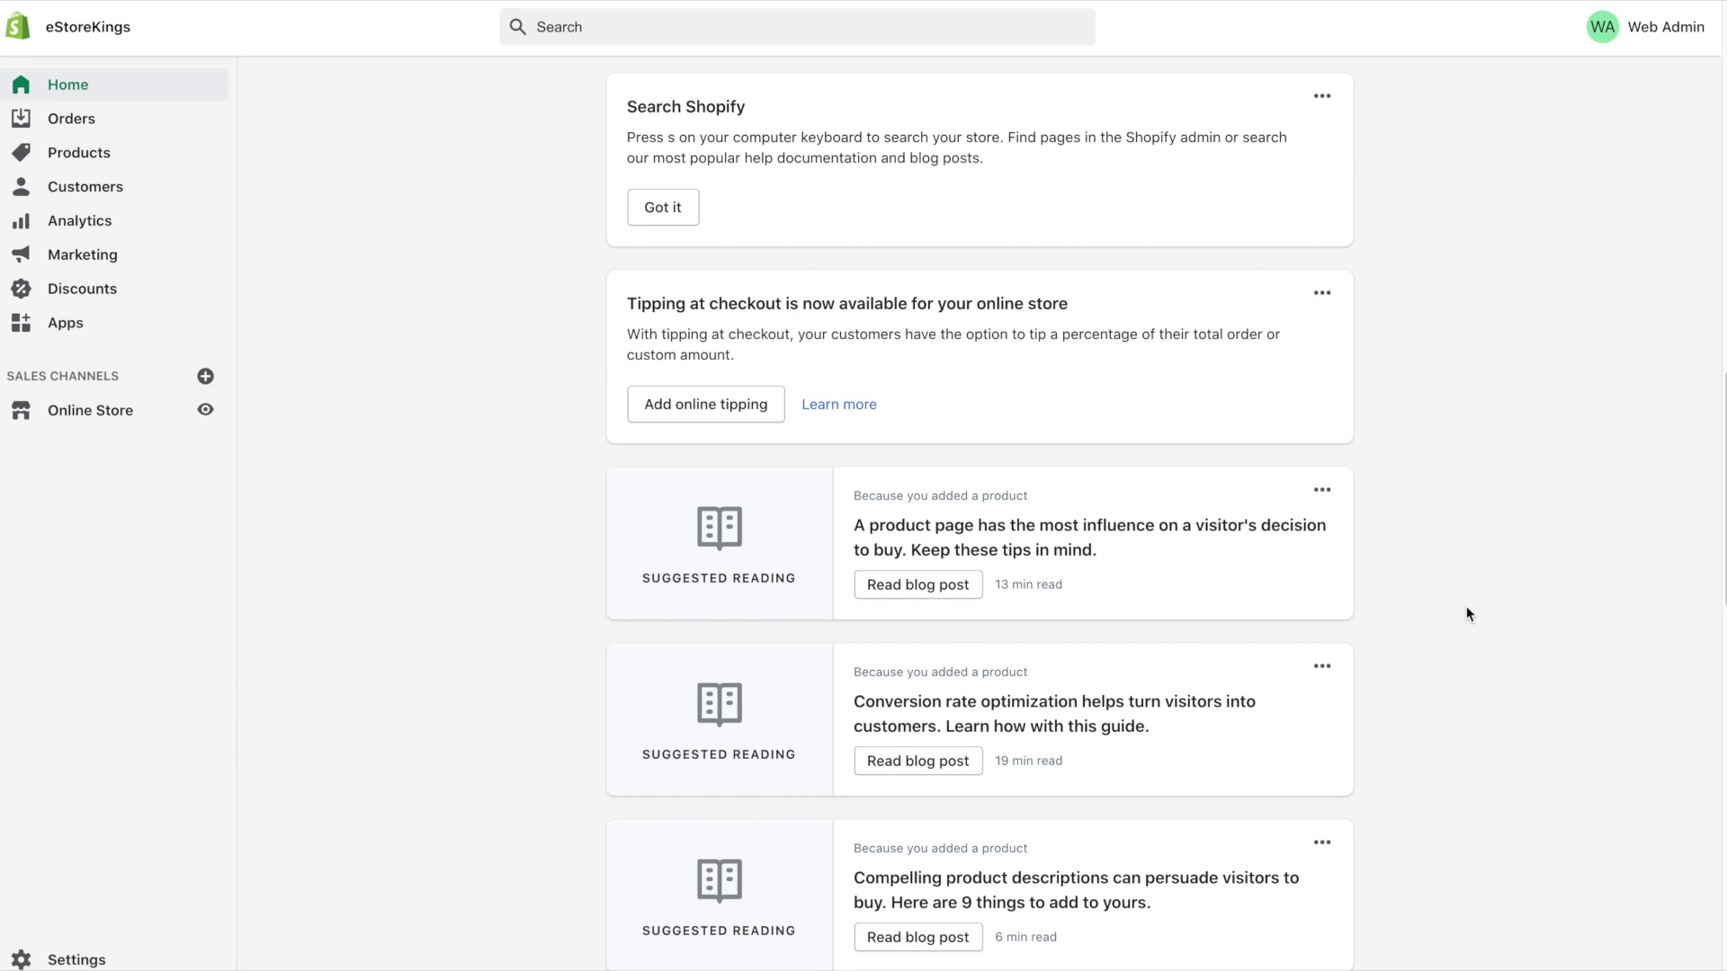
- Open the store's Discounts page and begin creating a new discount
left_click(131, 299)
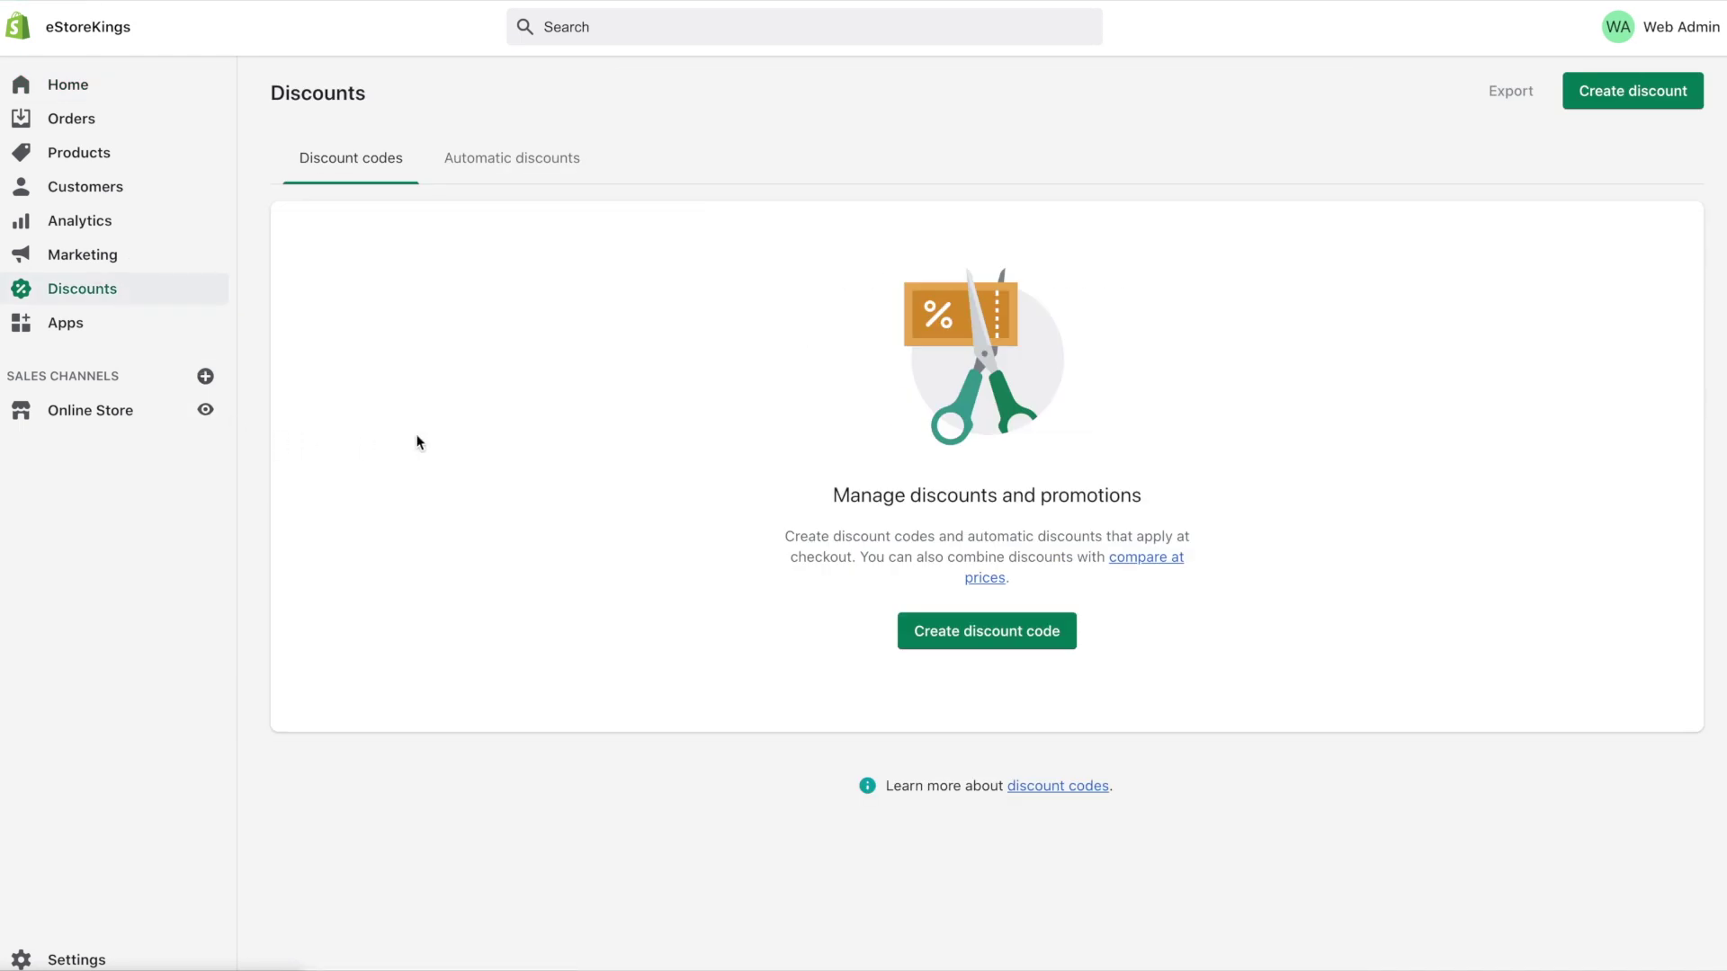
left_click(1637, 101)
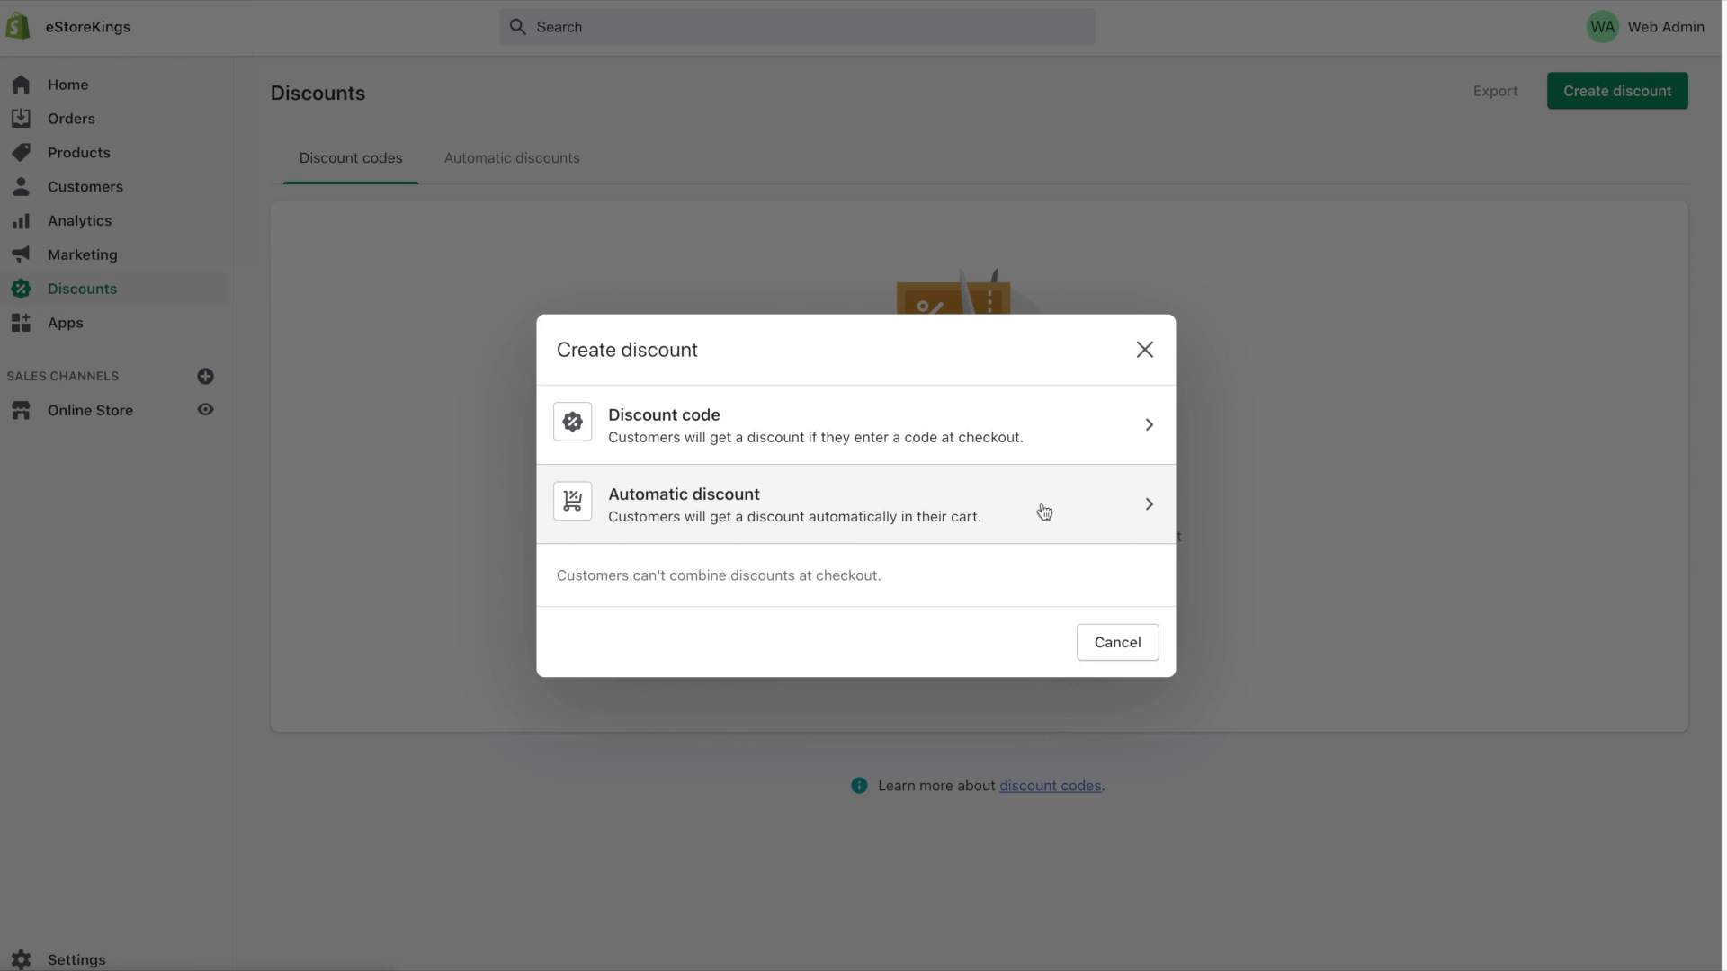
left_click(1044, 512)
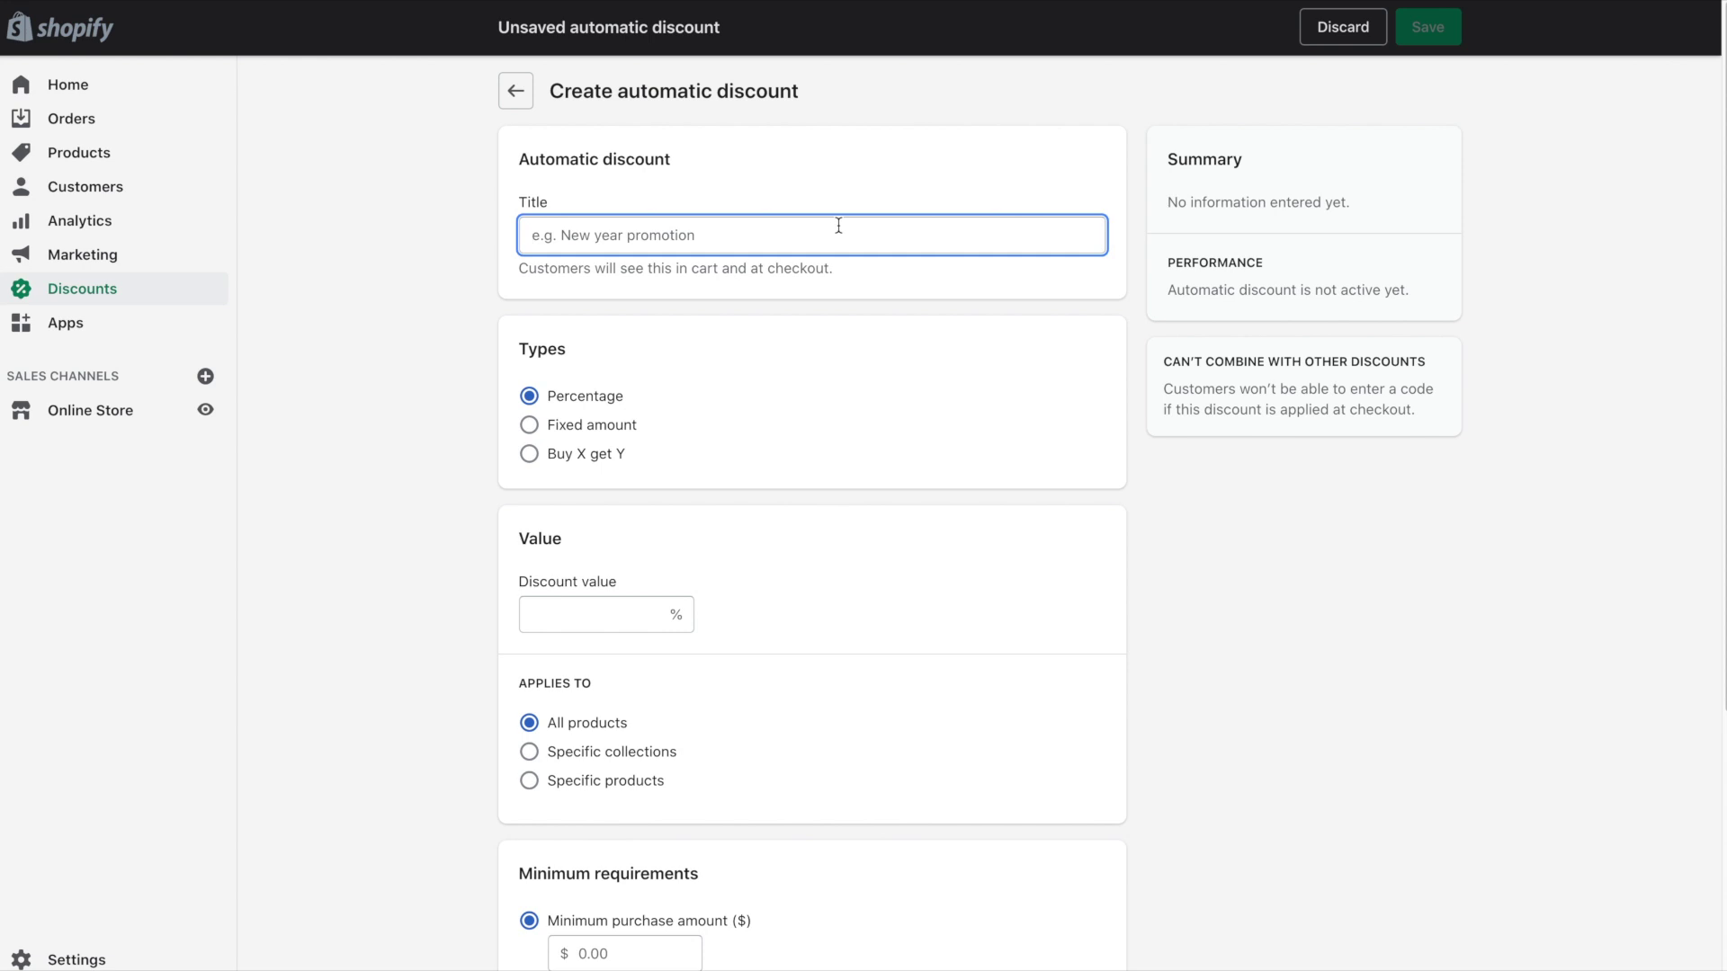
- Title the automatic discount 'Spring Savings' at 60% off, applying to specific collections
type("Spring Saving")
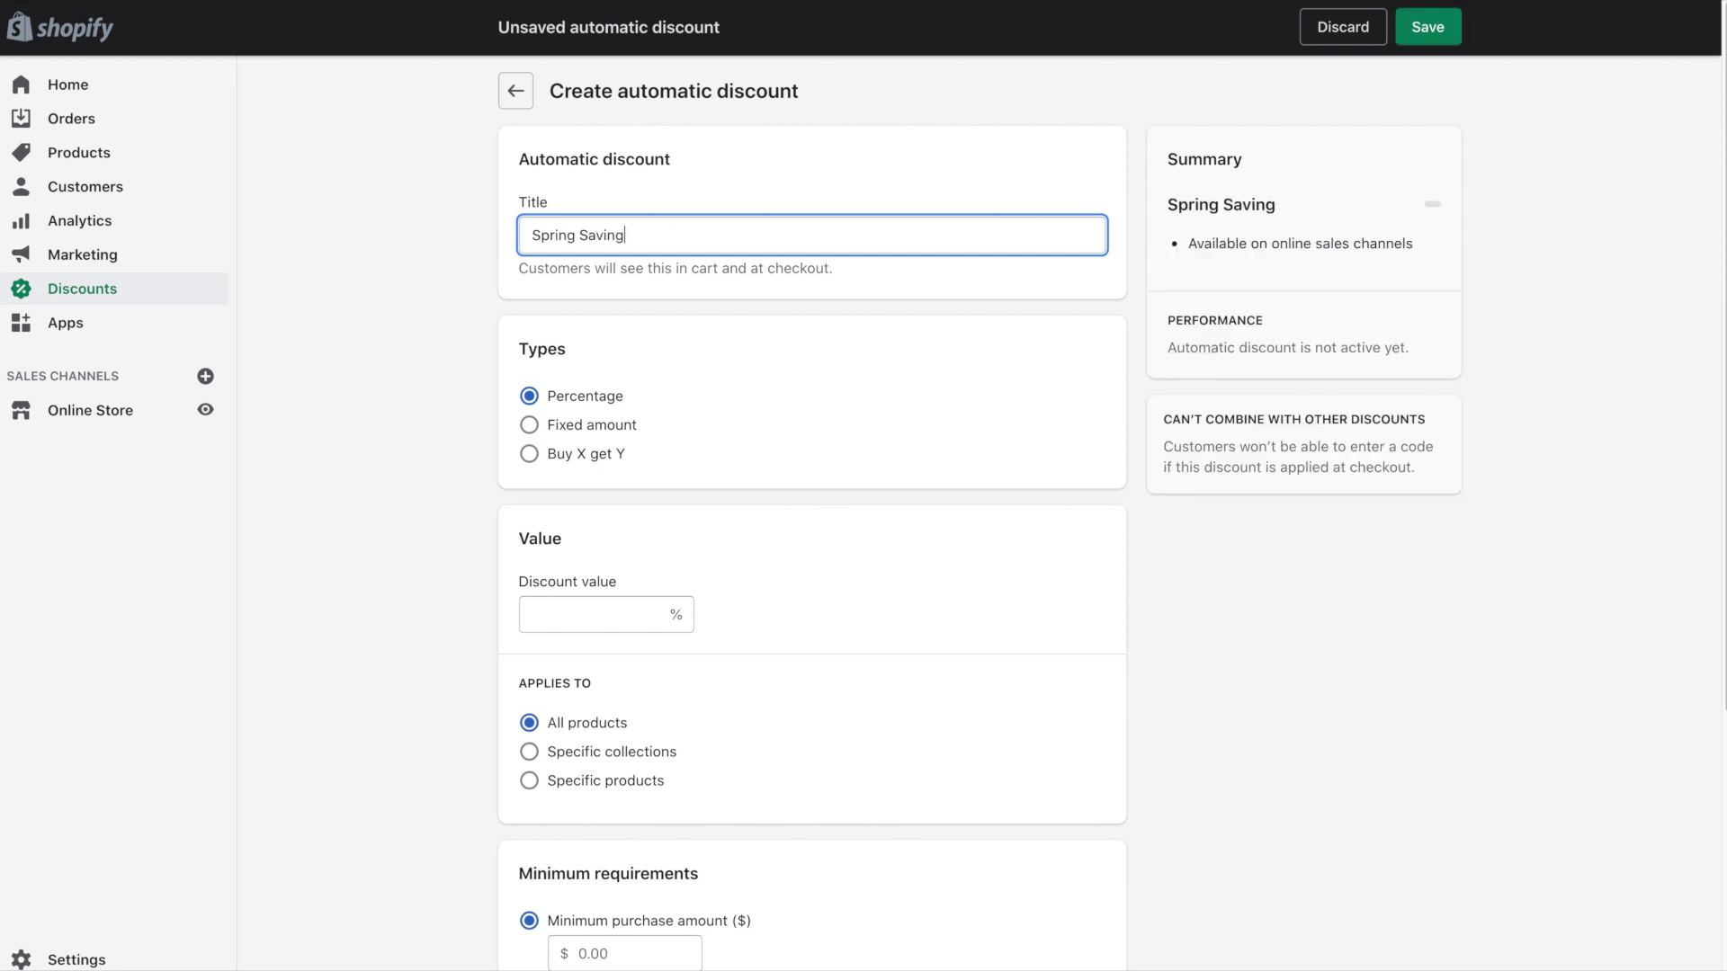
type("s")
left_click(861, 344)
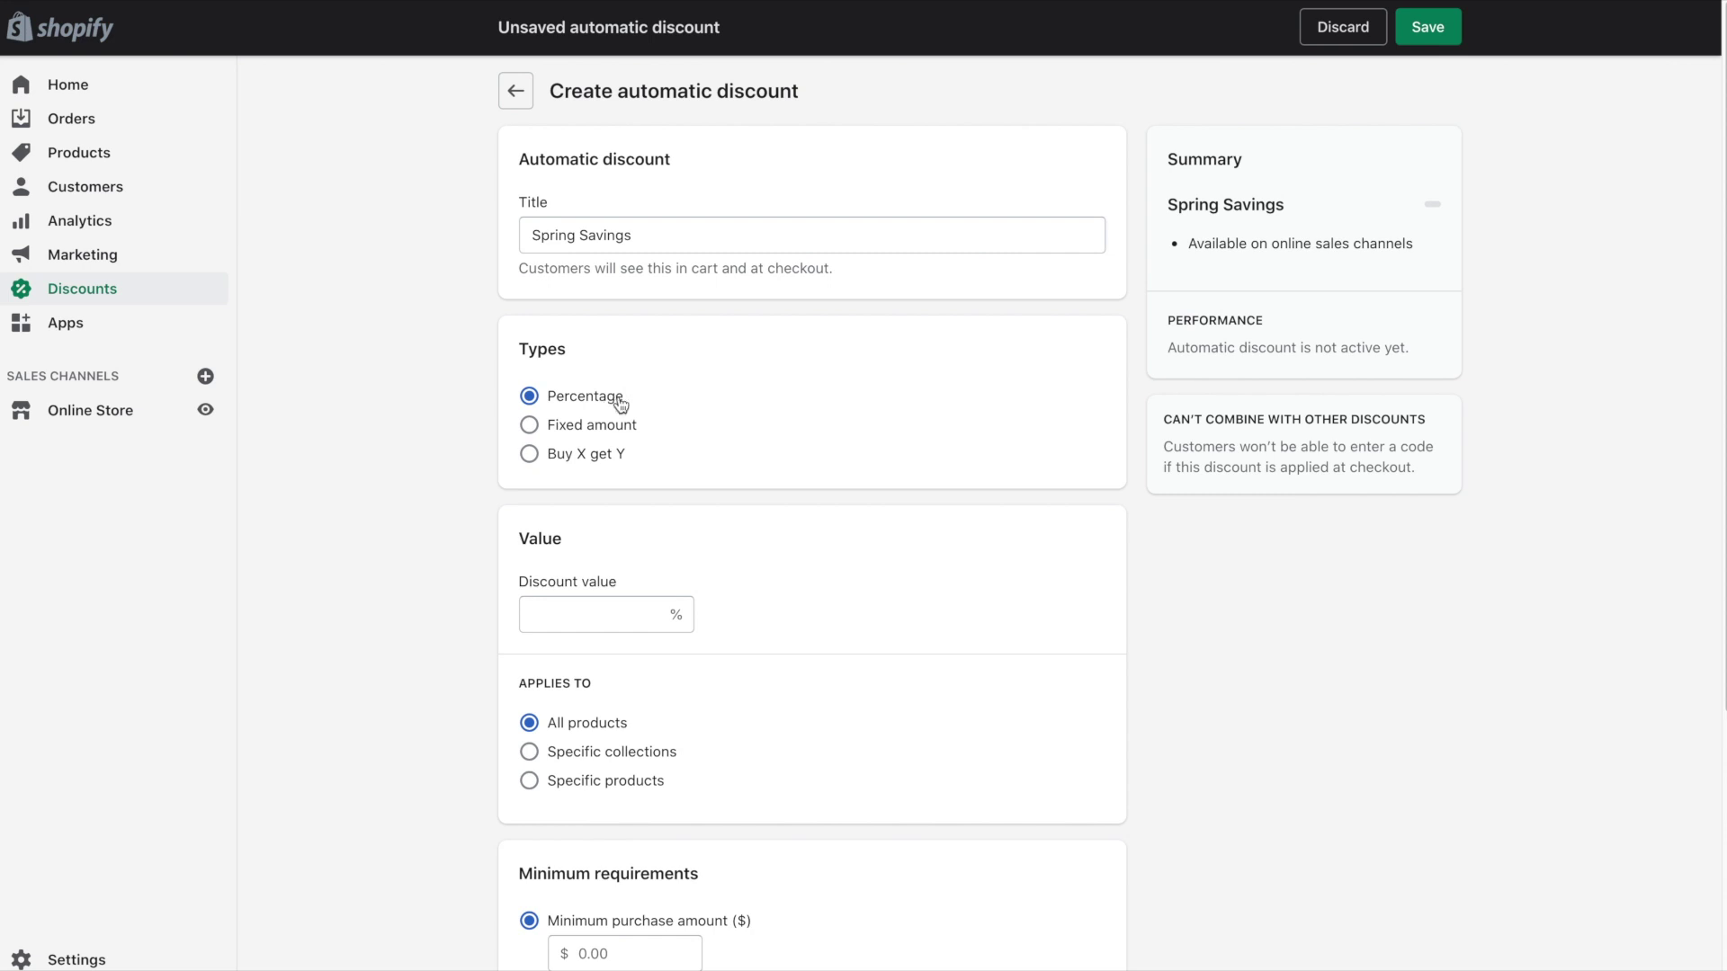
left_click(605, 614)
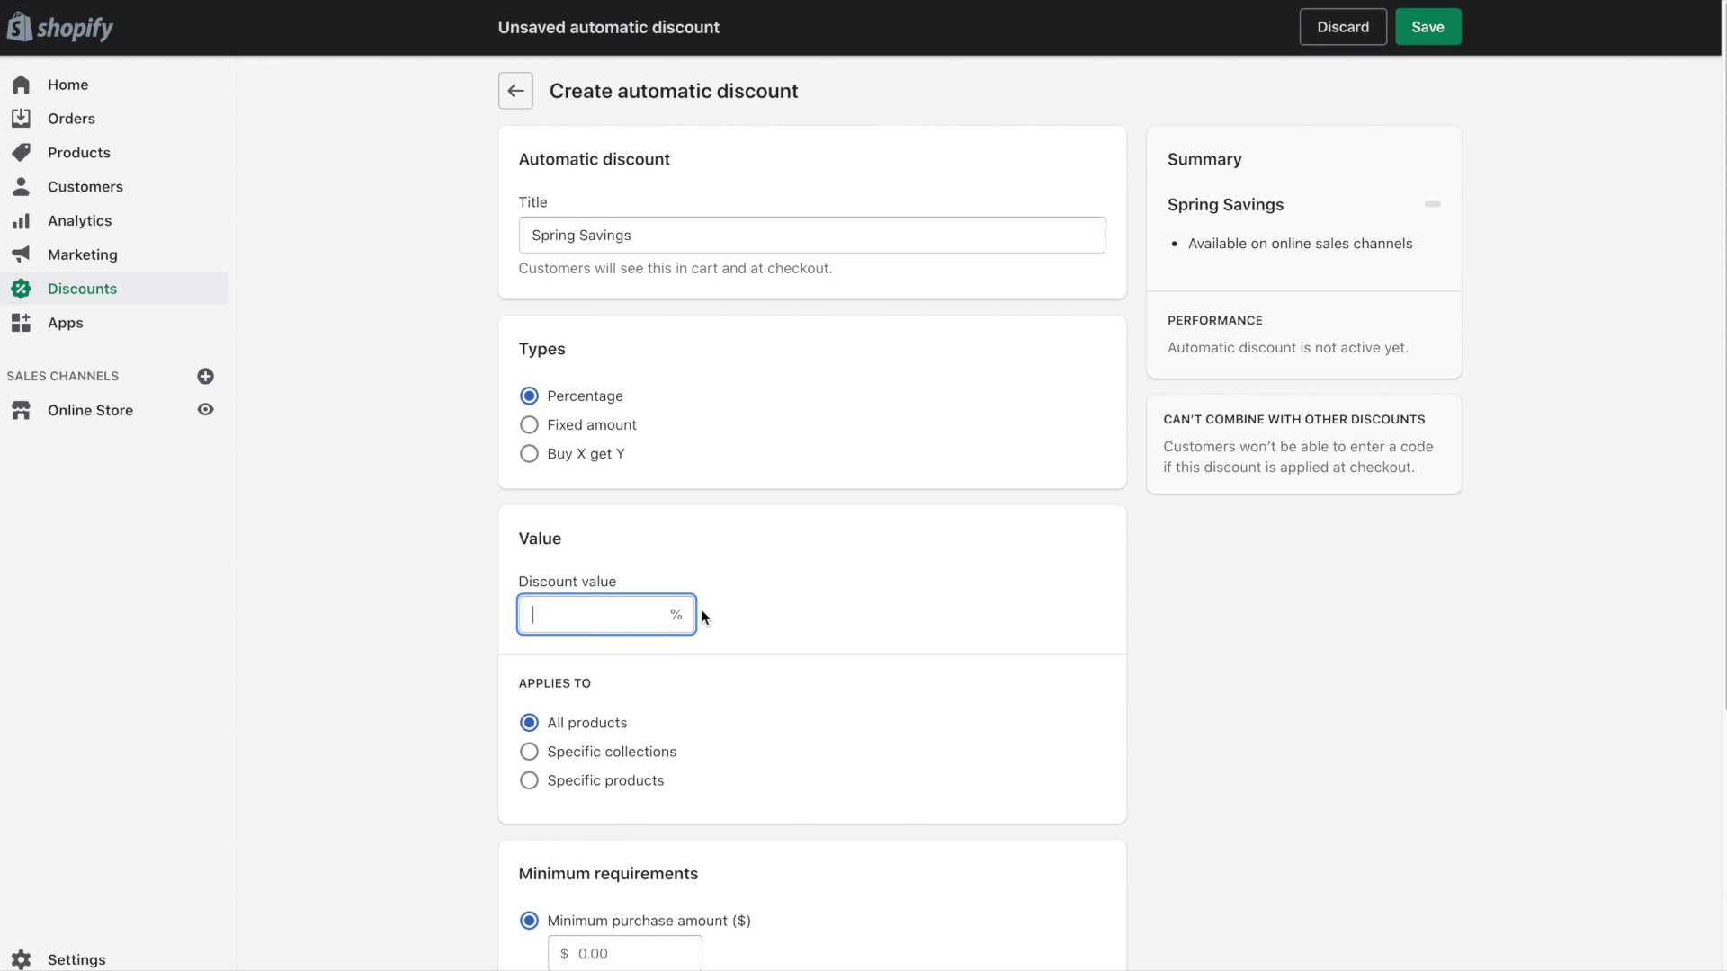
type("60")
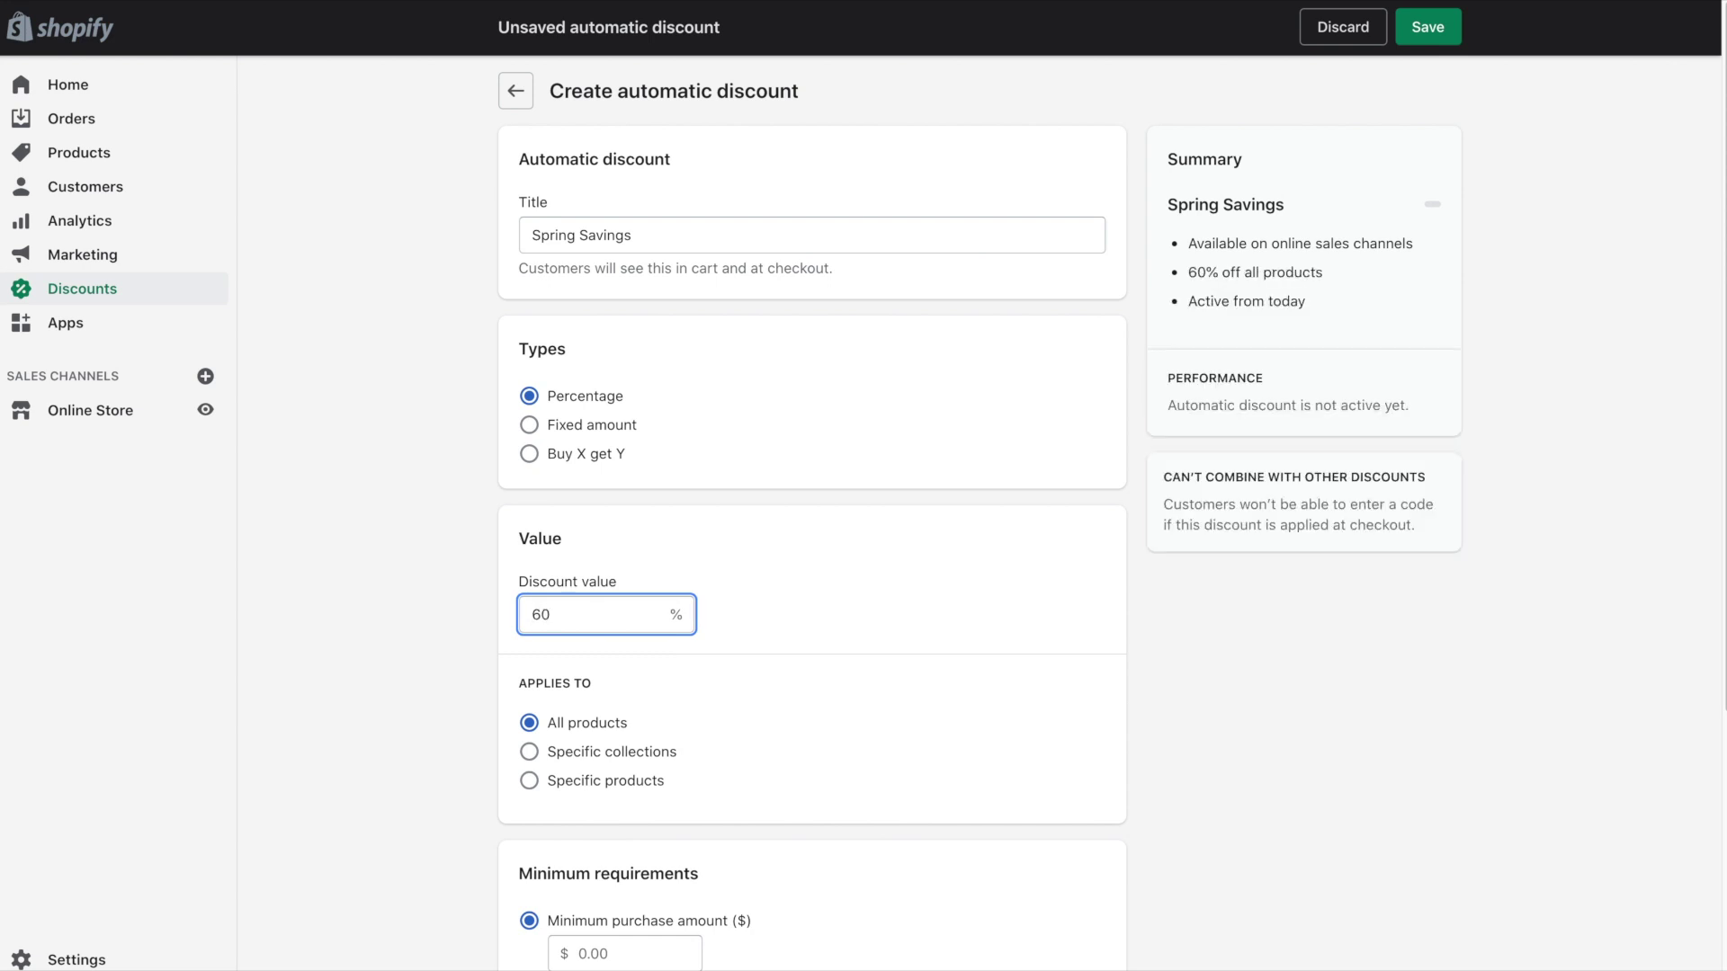
left_click(775, 661)
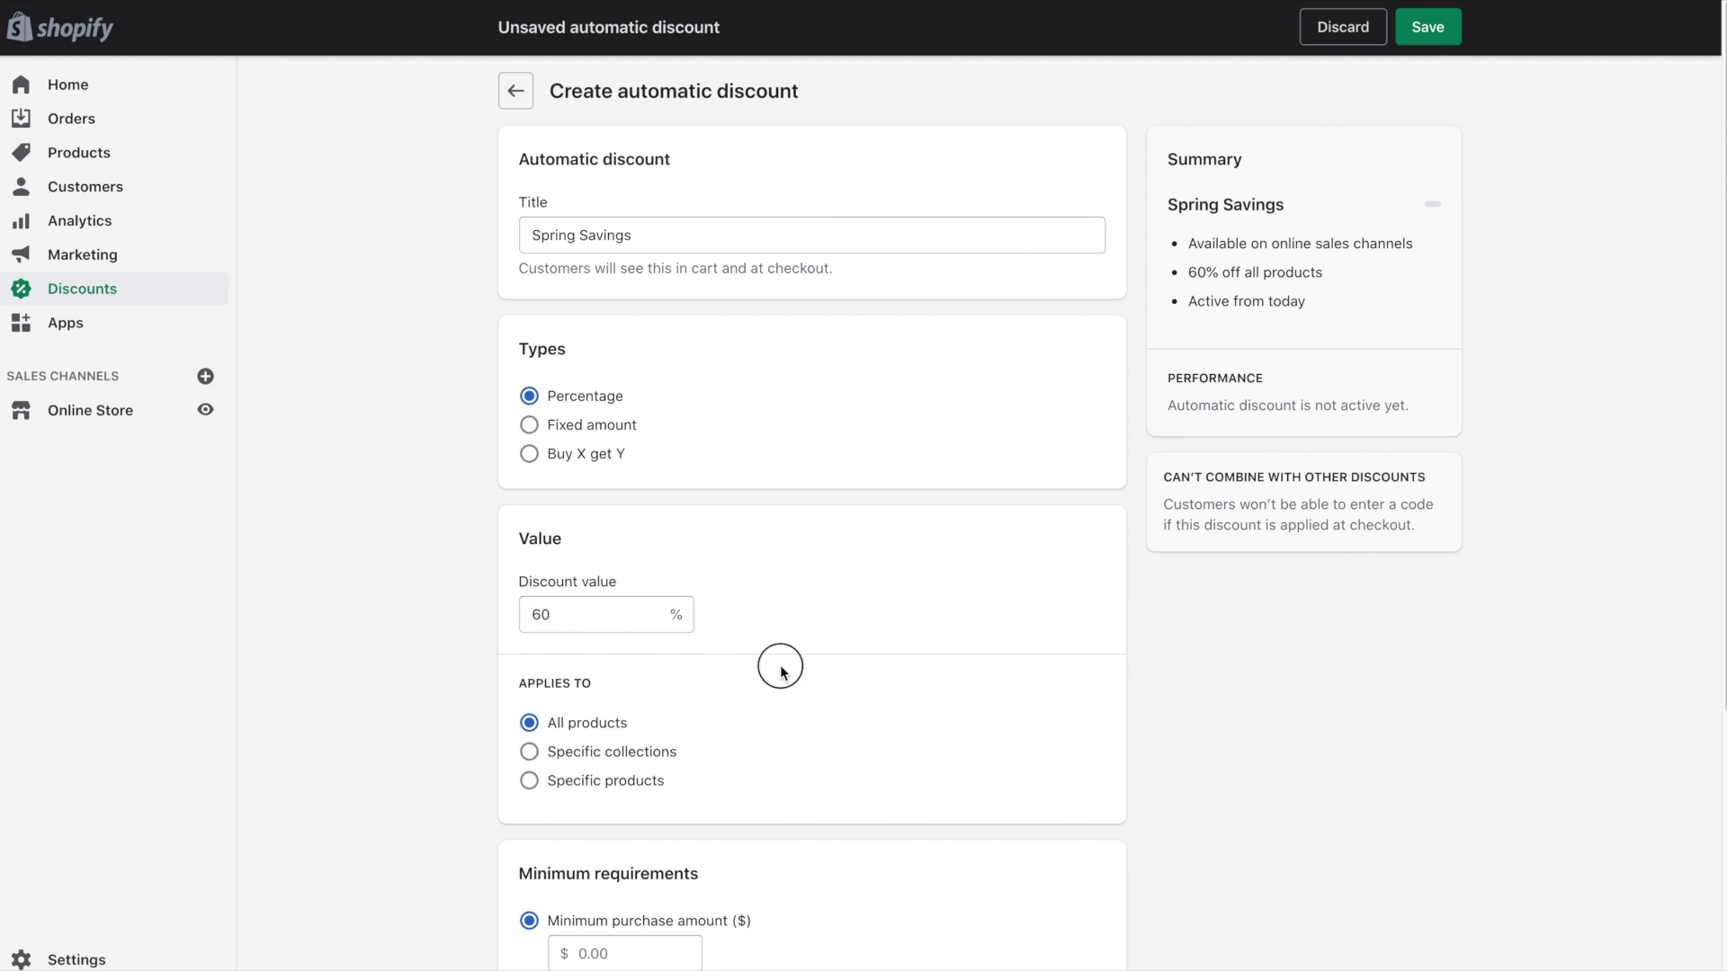
left_click(655, 755)
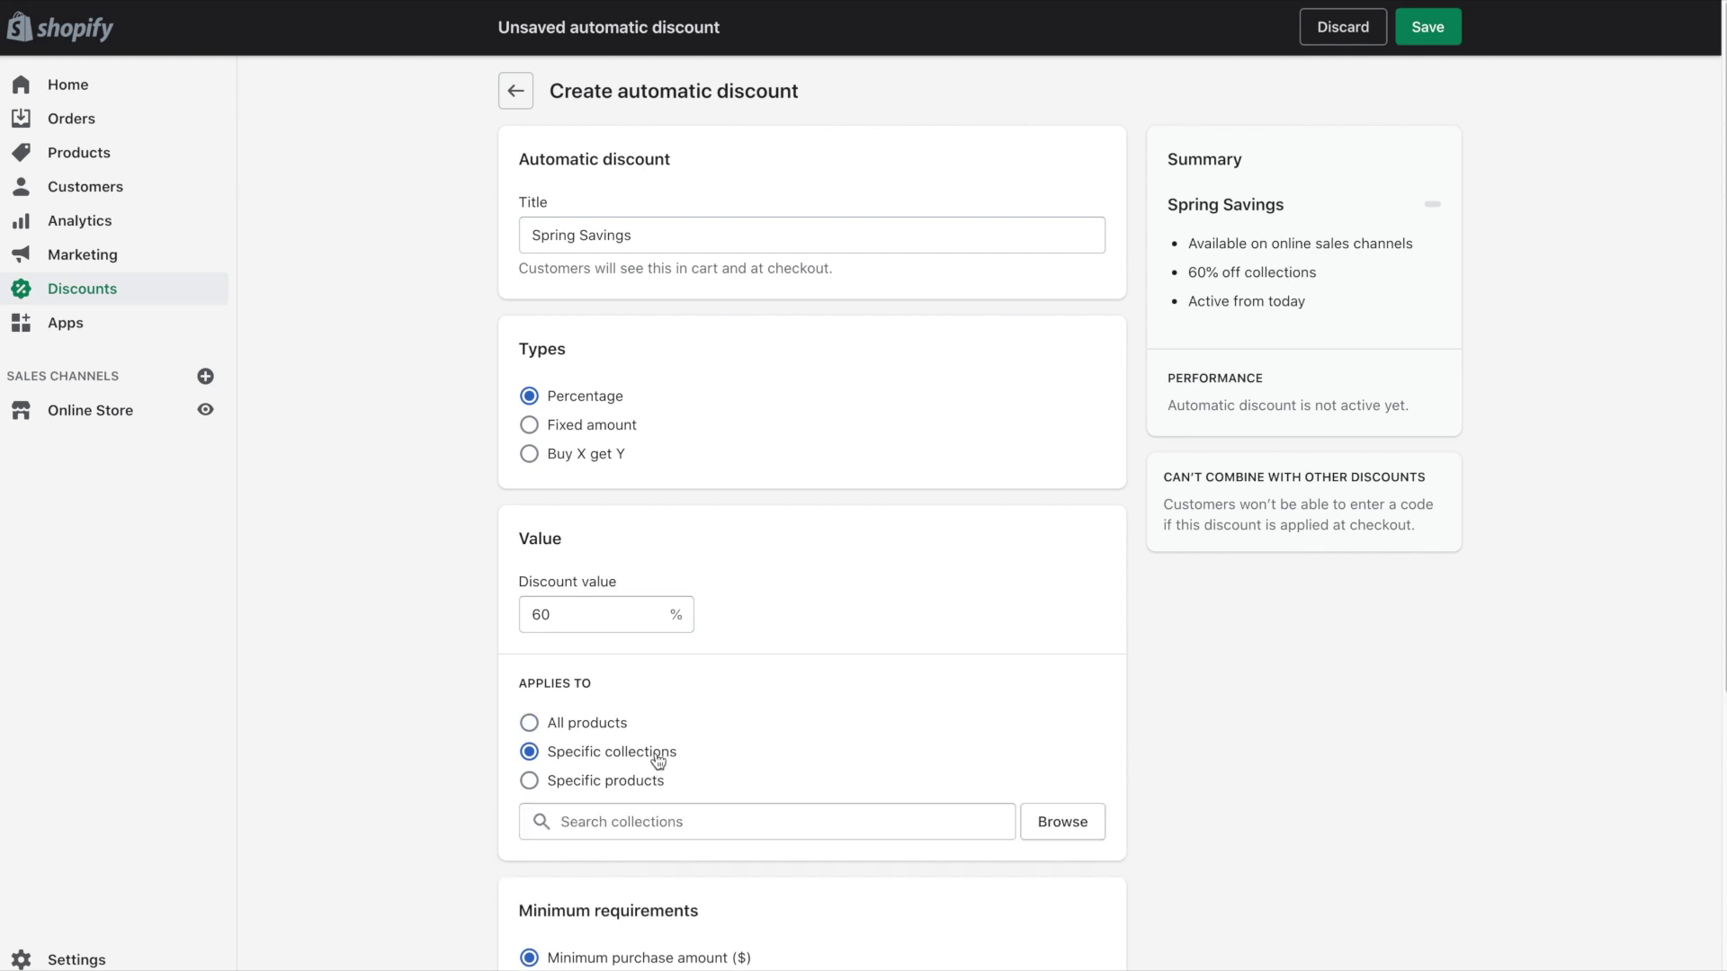
- Search 'shir' and add the T-Shirts collection, making it 60% off T-Shirts
left_click(699, 824)
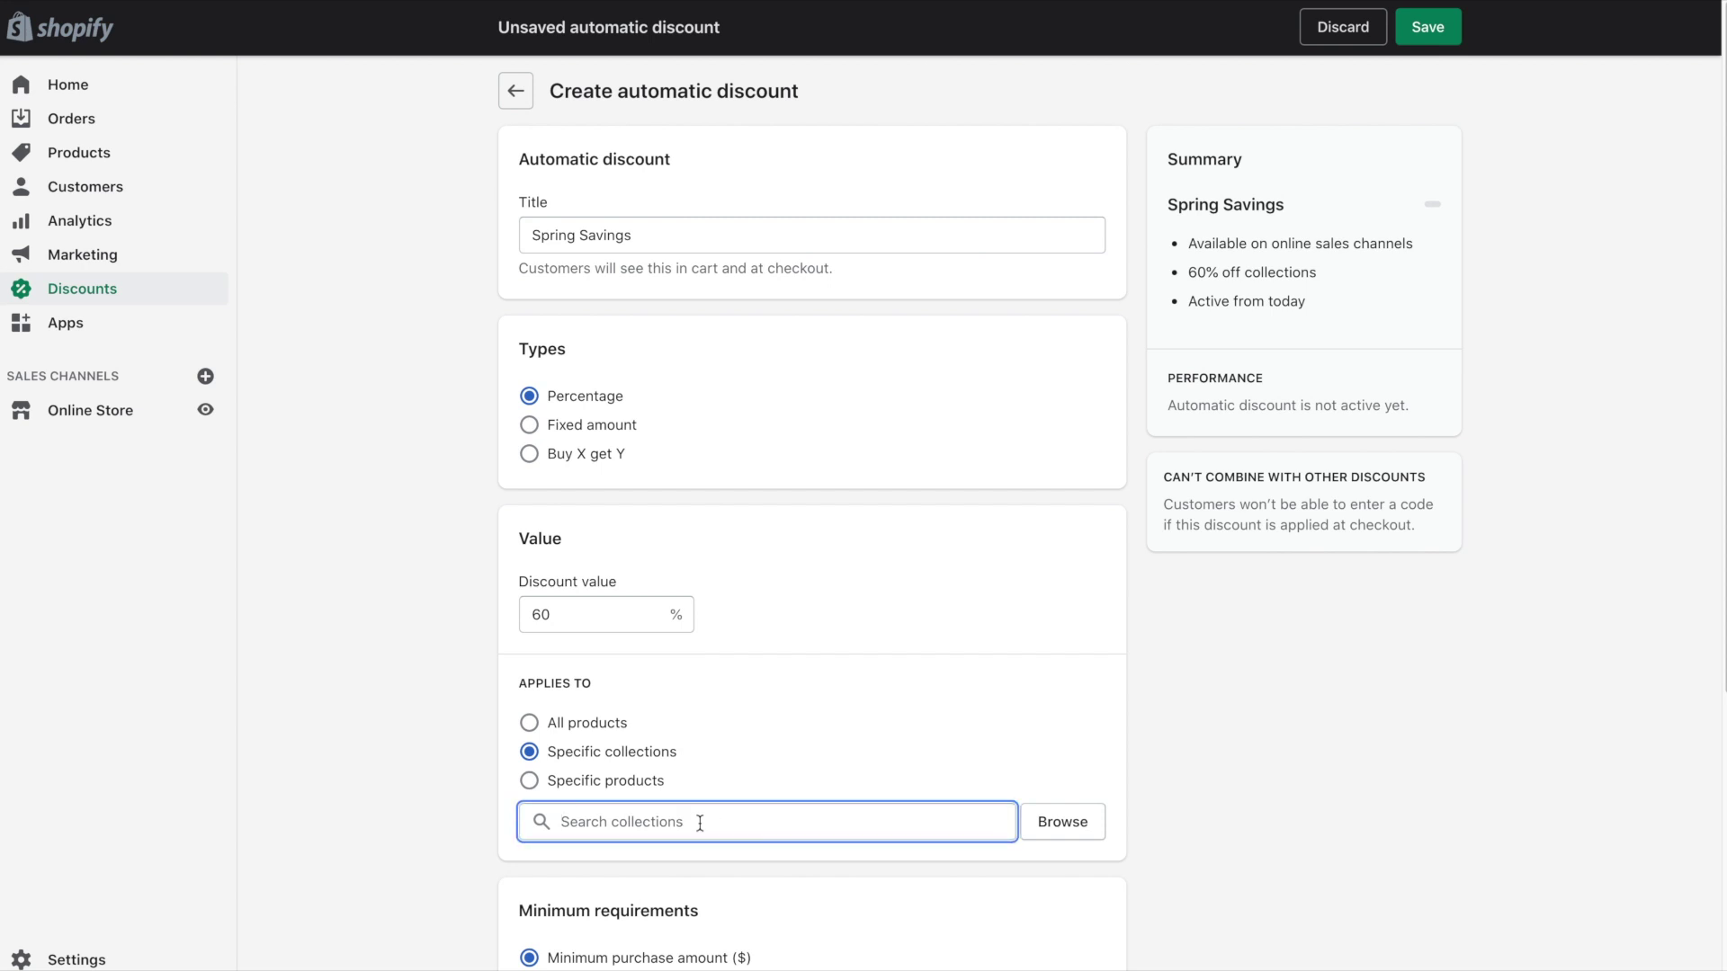
type("shir")
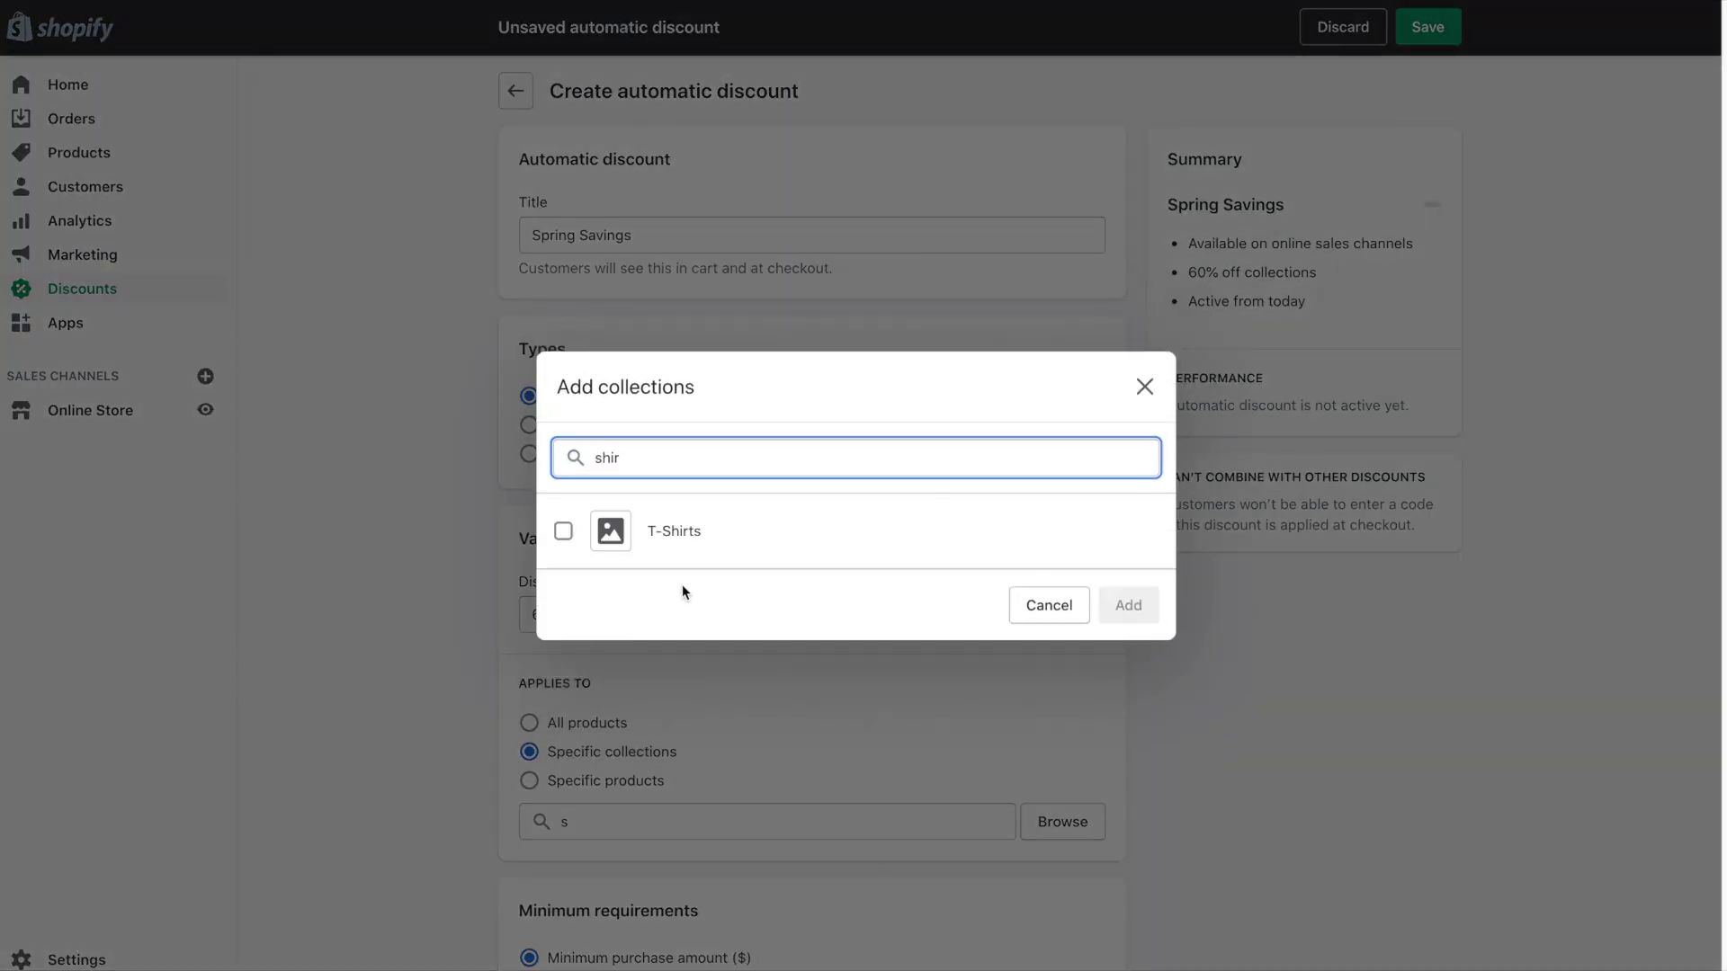
left_click(563, 535)
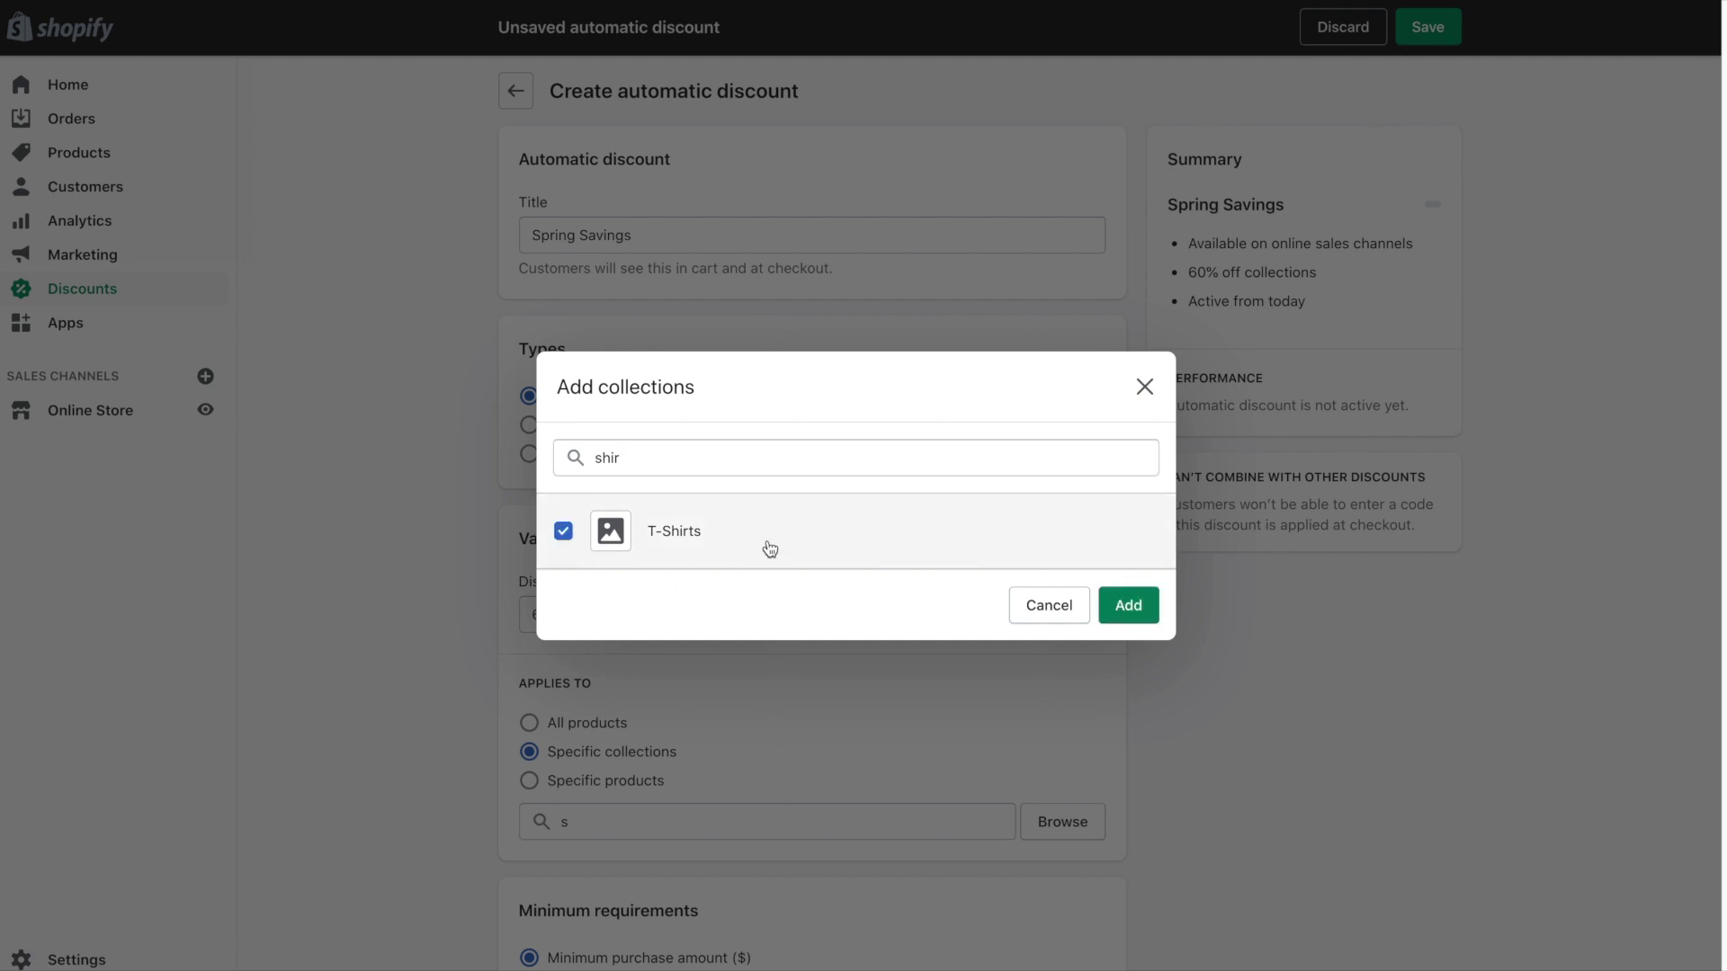
left_click(1130, 606)
left_click_drag(1718, 441, 1718, 783)
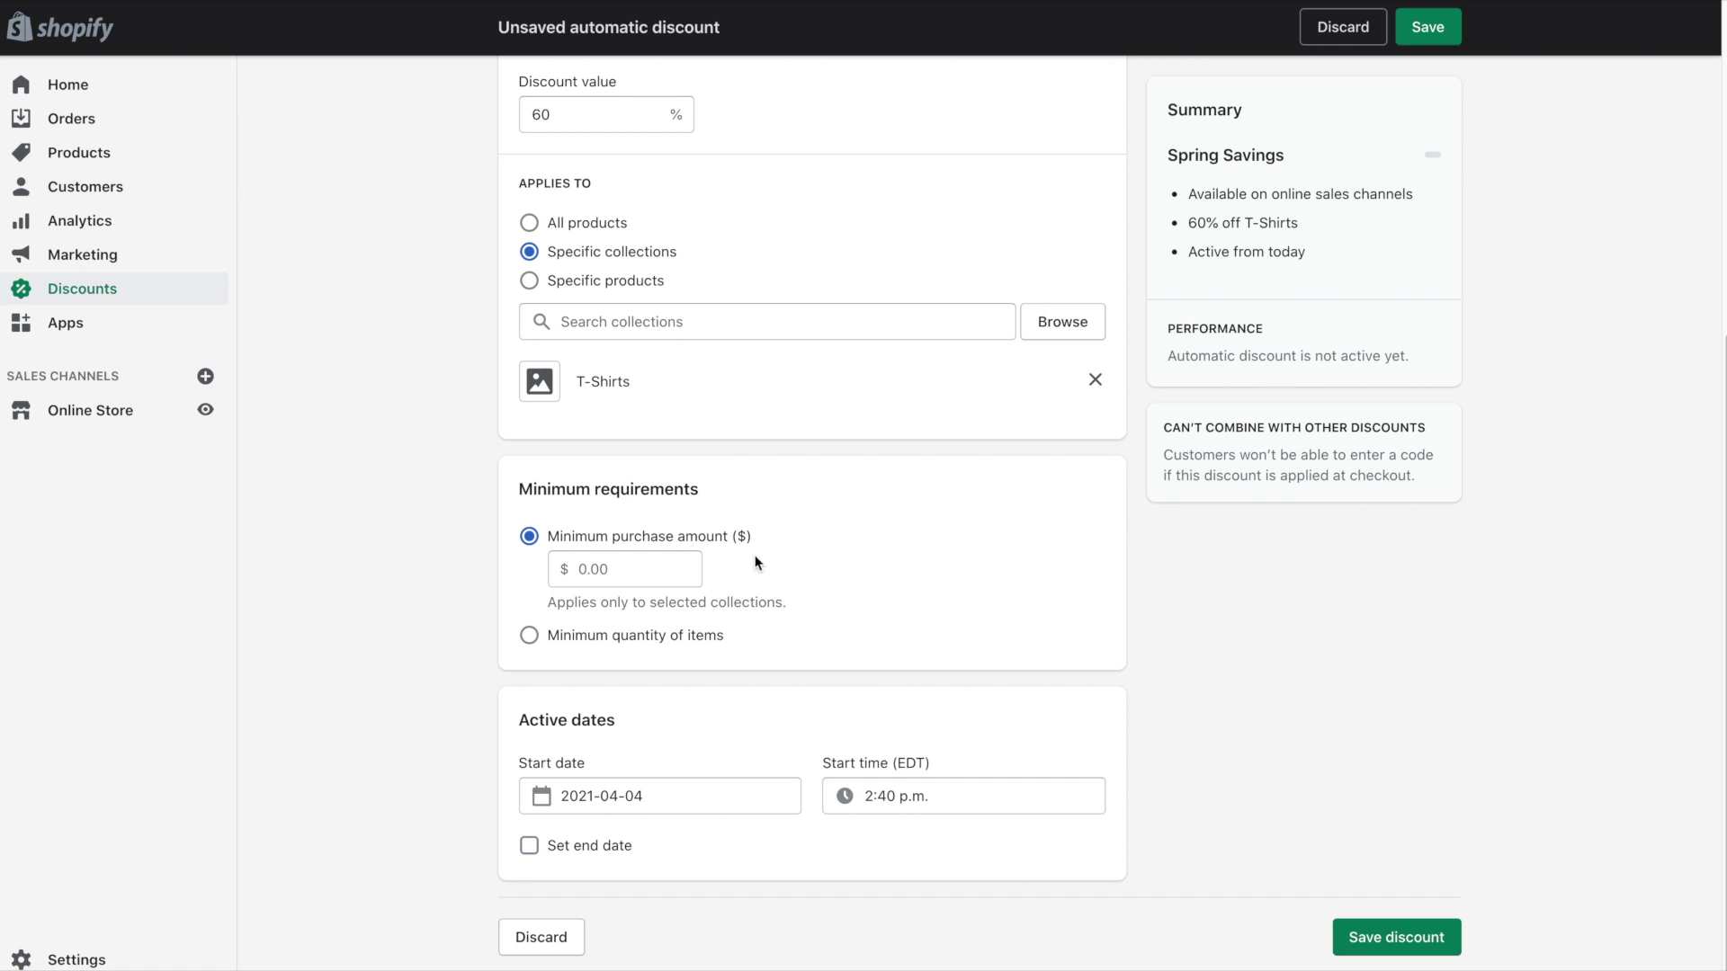
- Replace the $100.00 minimum purchase with a minimum quantity of 2 items
left_click(671, 568)
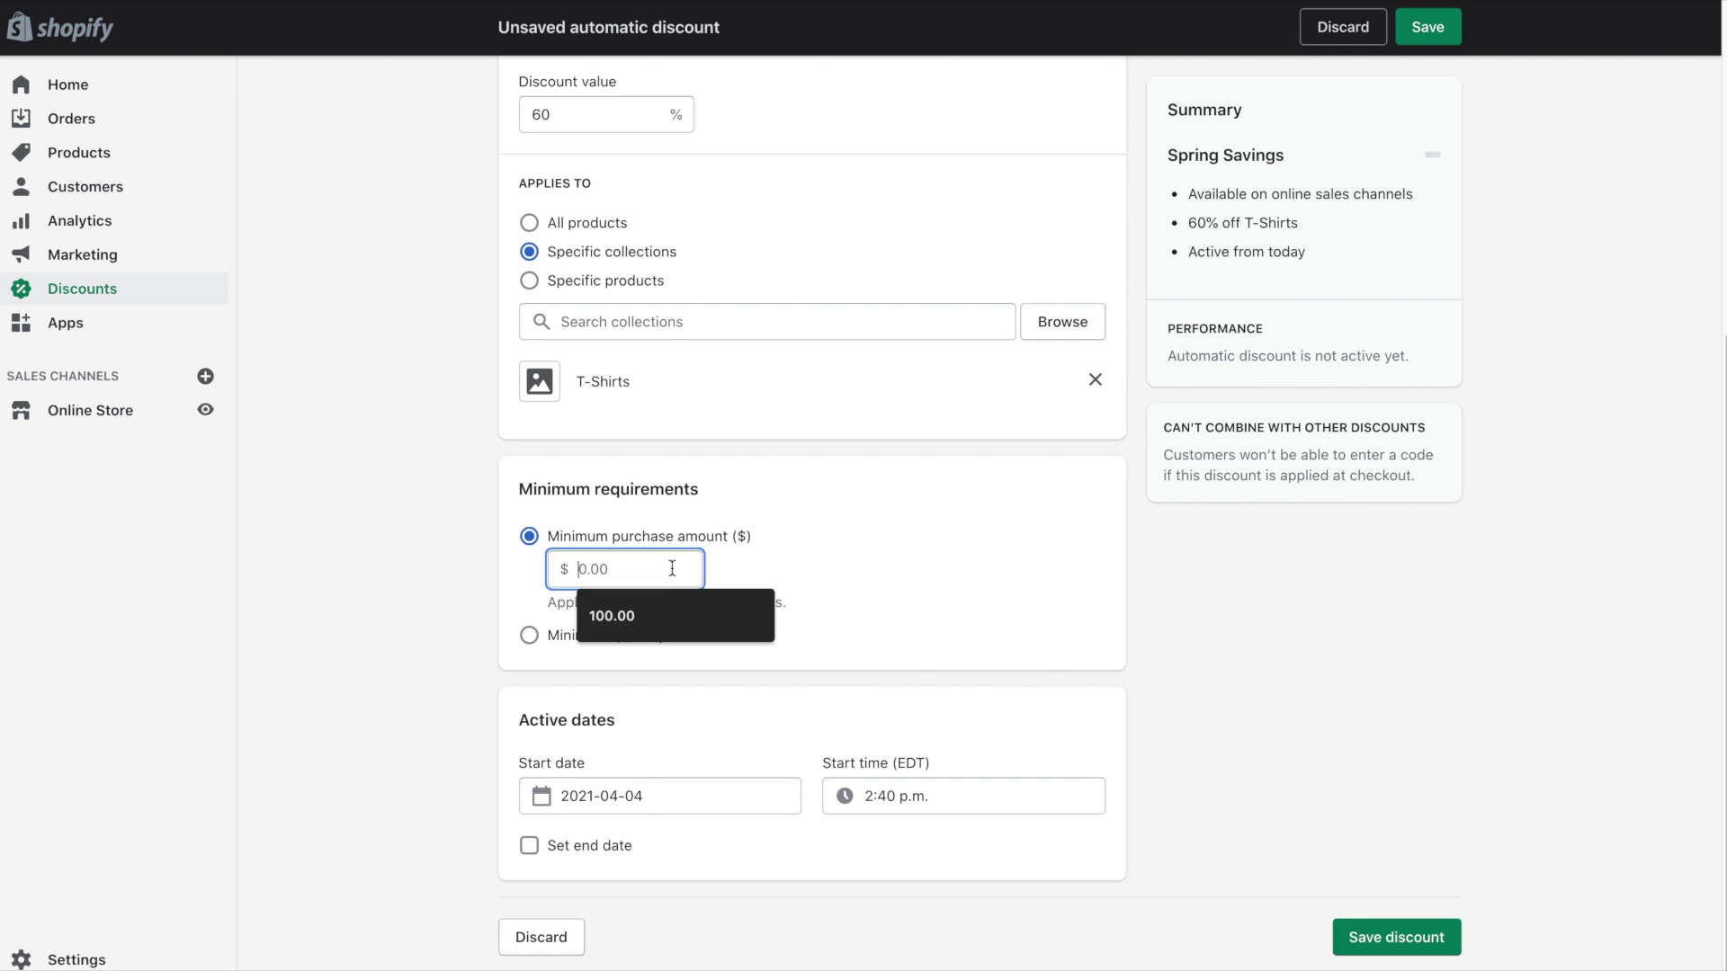
type("100.00")
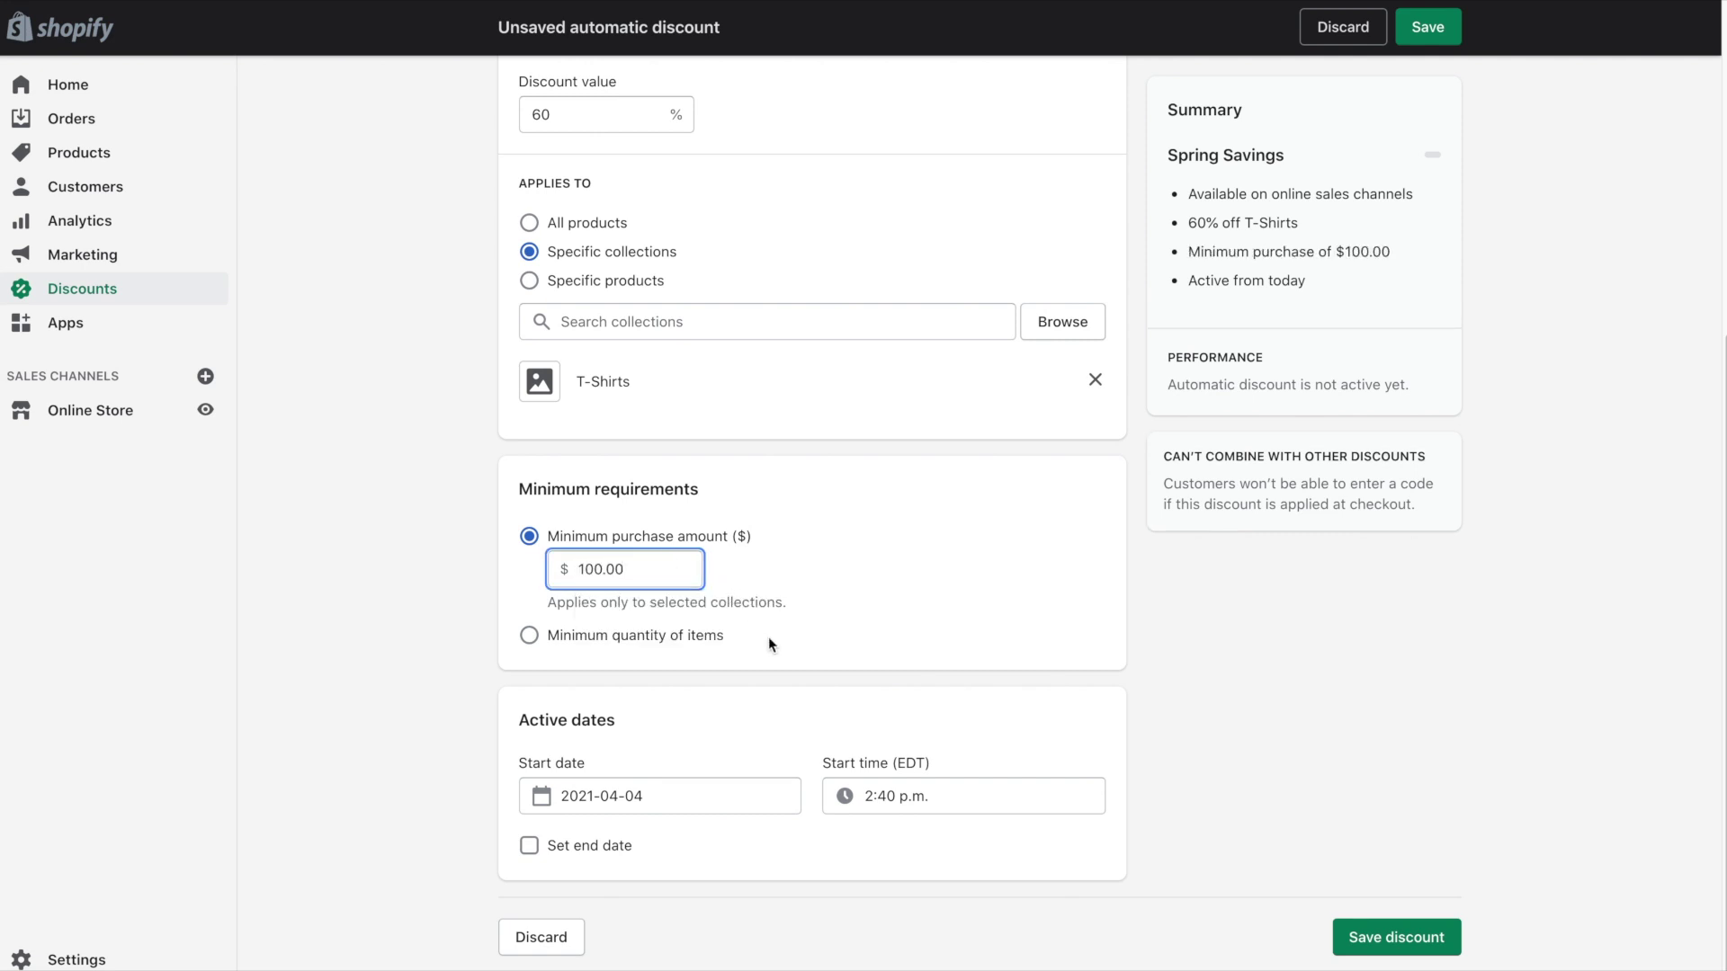
left_click(768, 637)
left_click(648, 637)
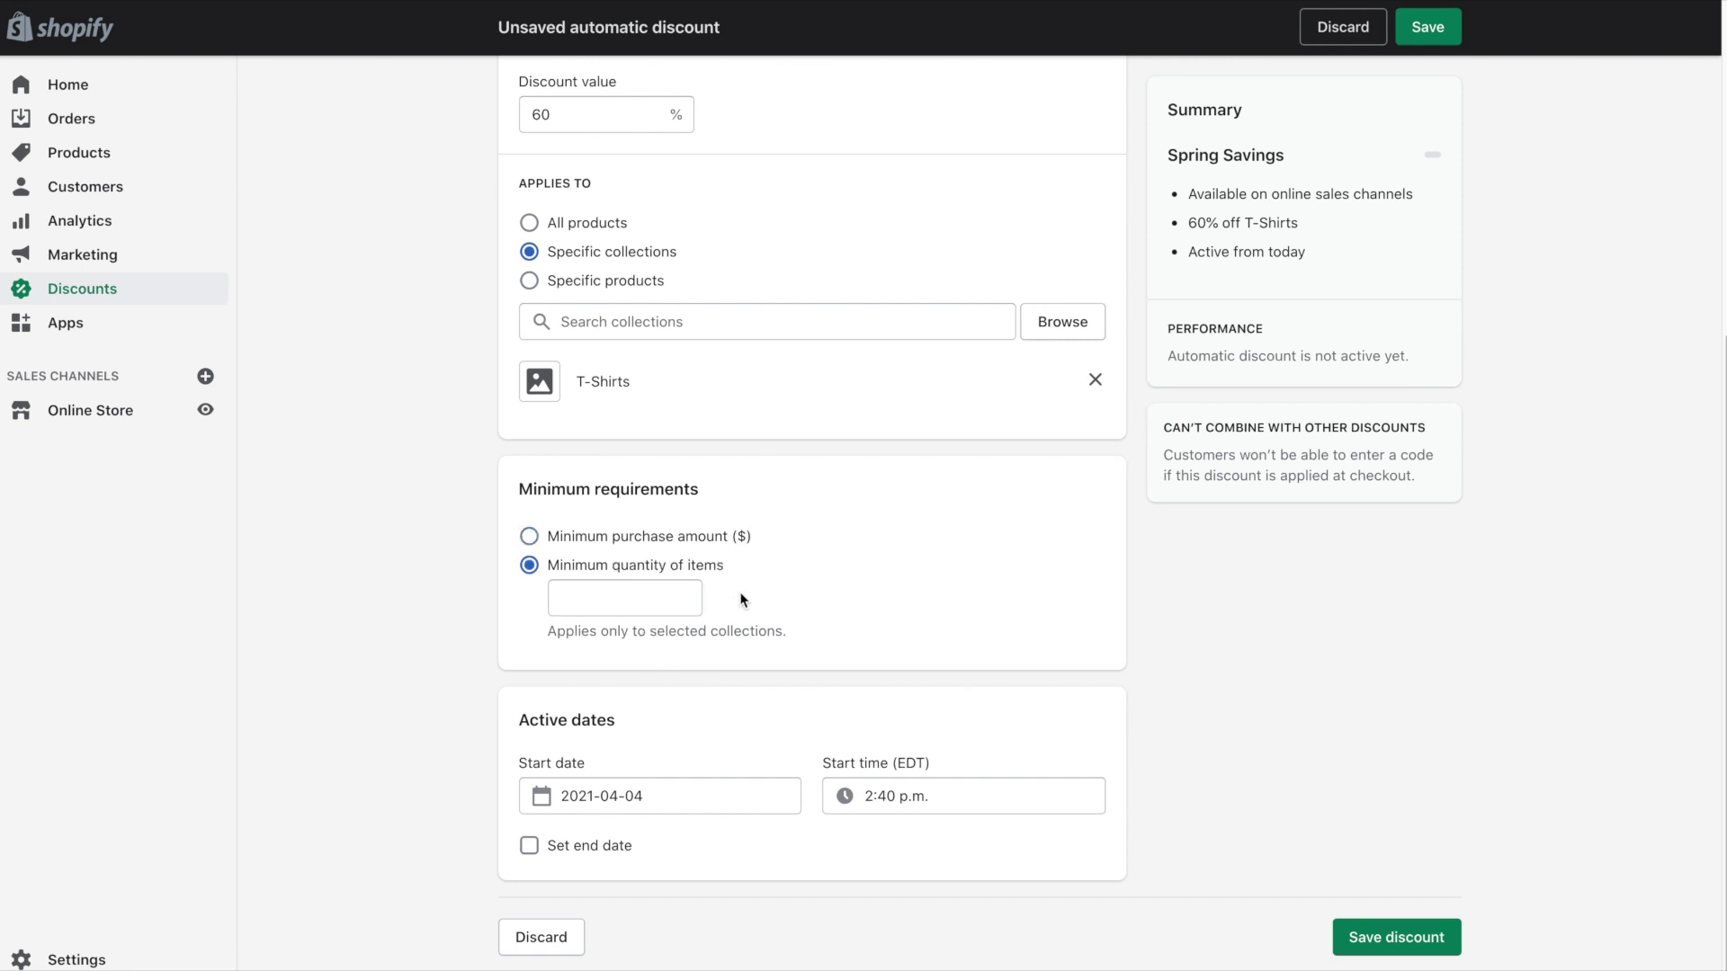
left_click(681, 591)
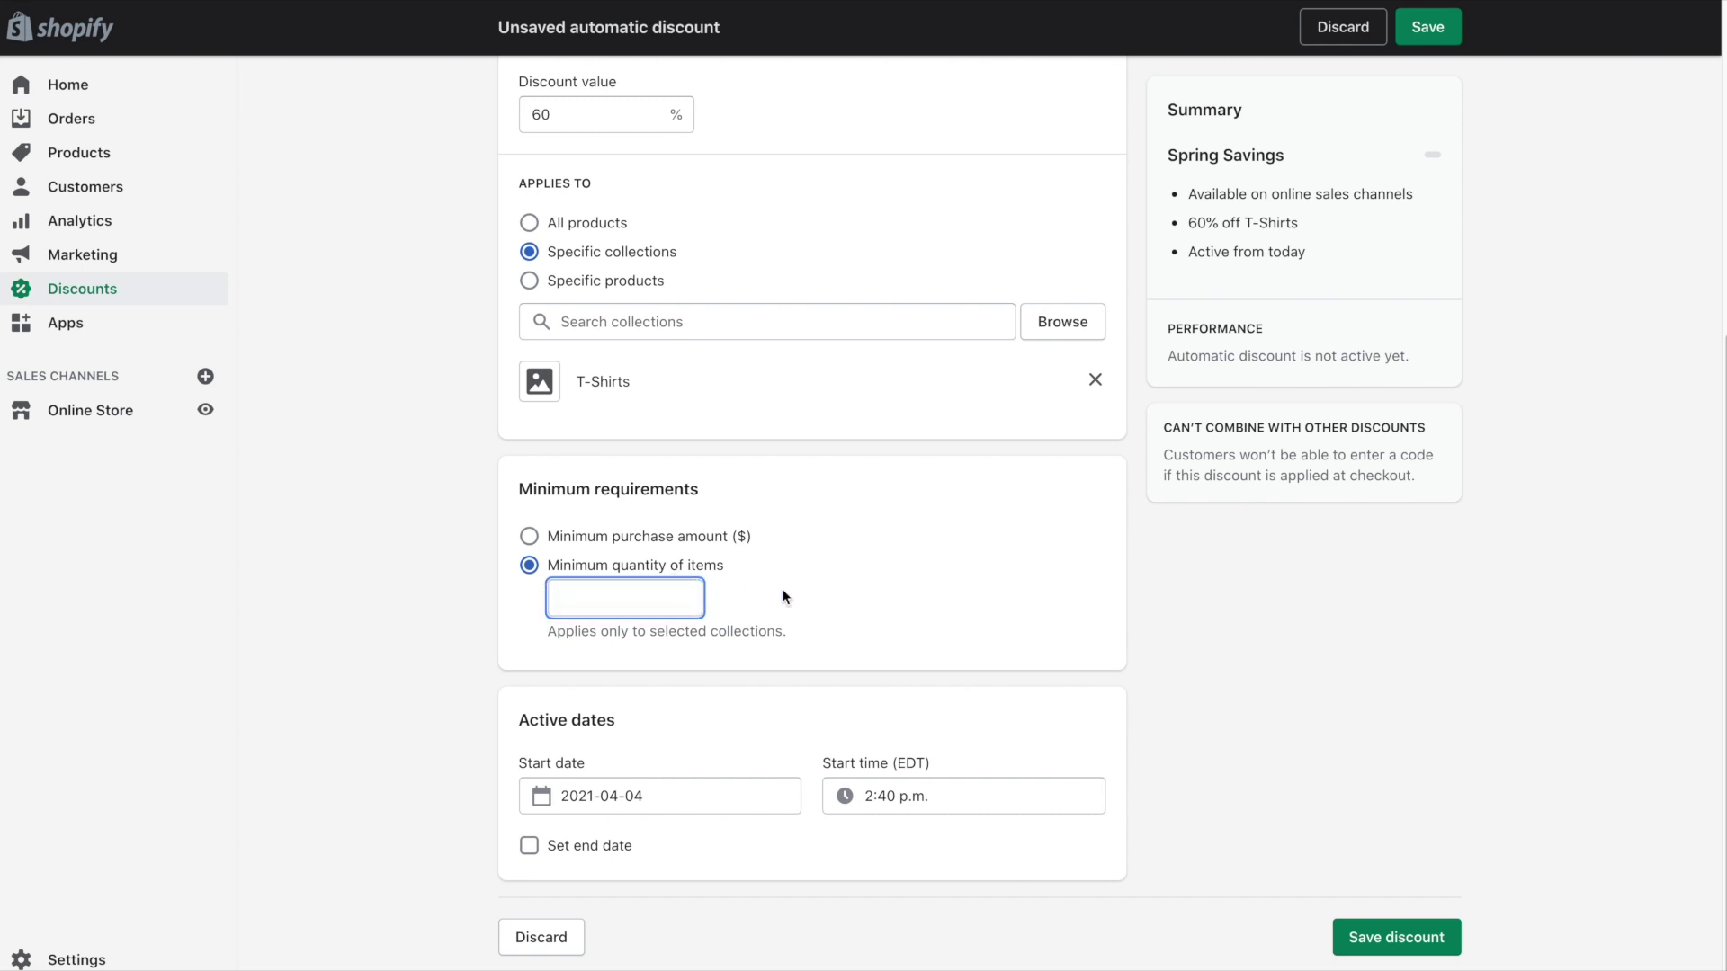
type("2")
left_click(916, 580)
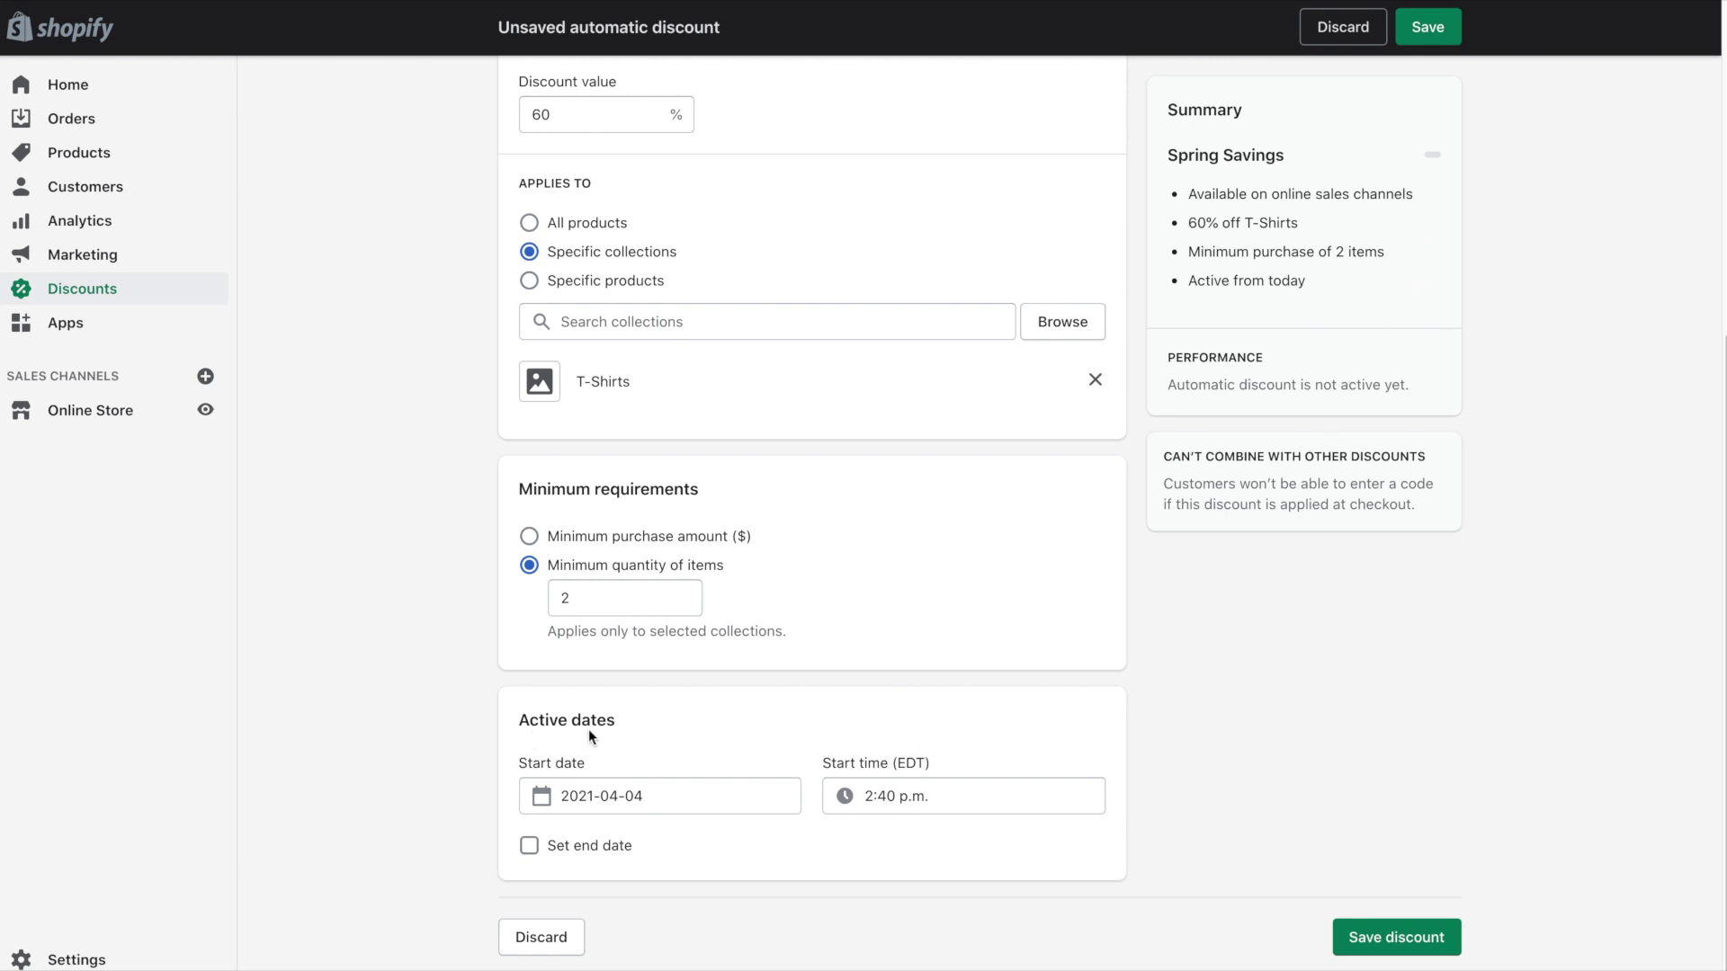
left_click(596, 795)
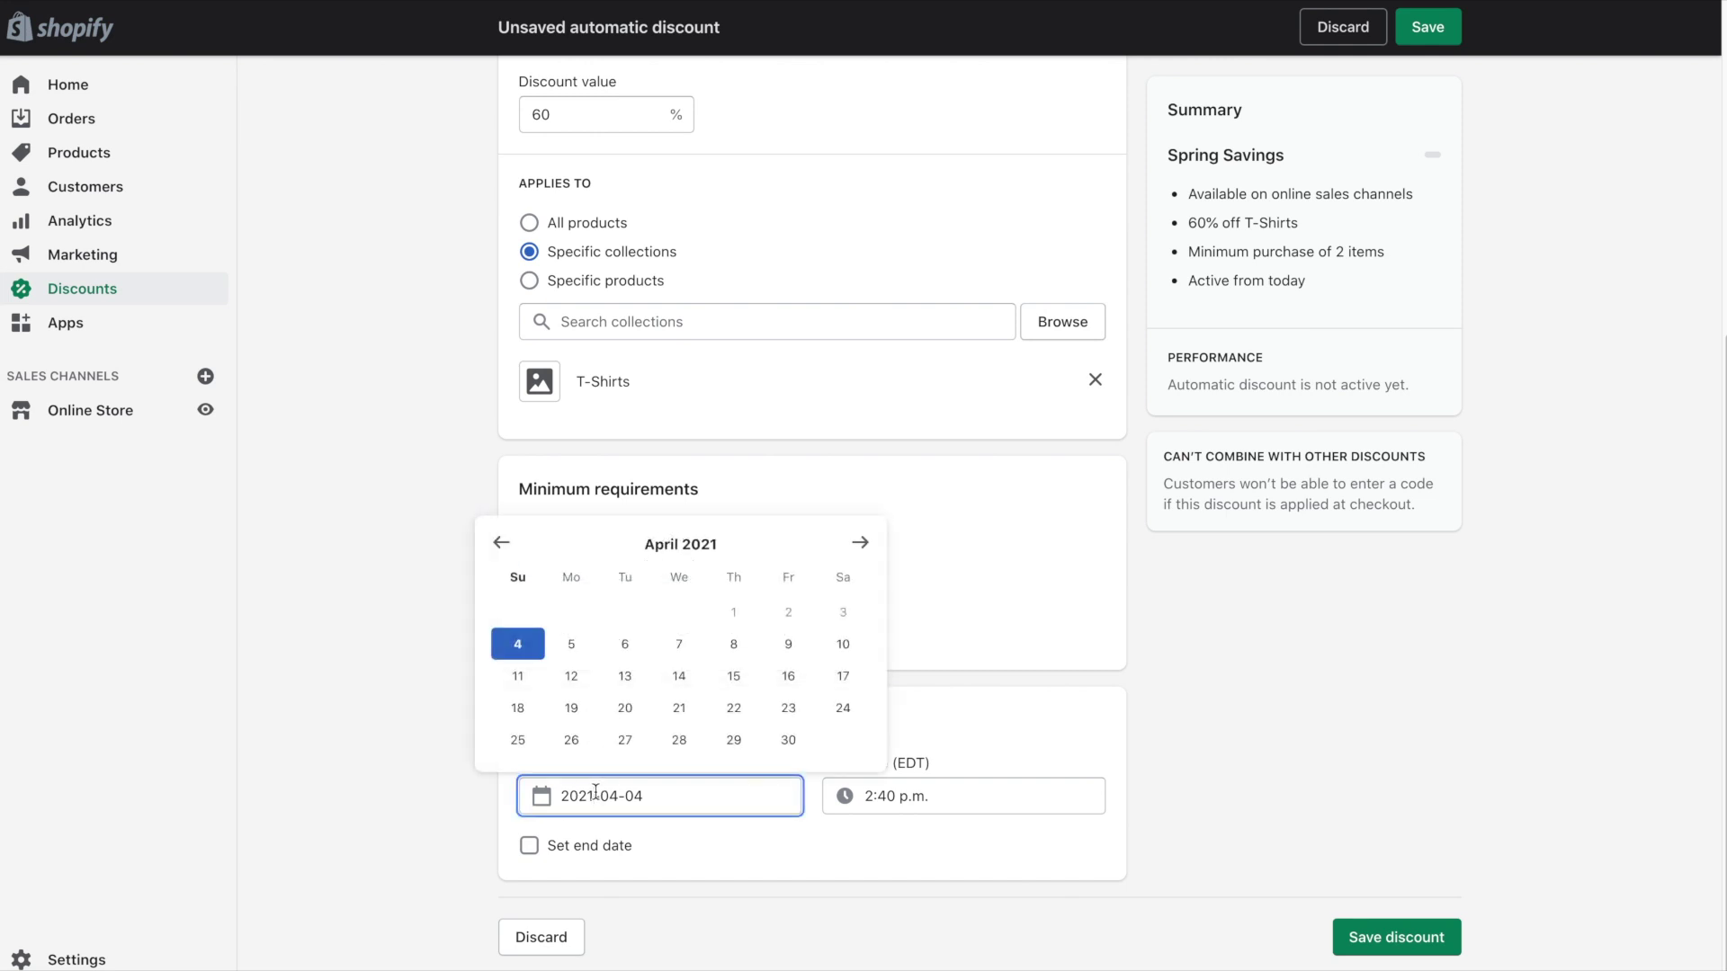
- Schedule the discount from Apr 15 at 12:00 a.m. to an end date of Apr 19
left_click(715, 685)
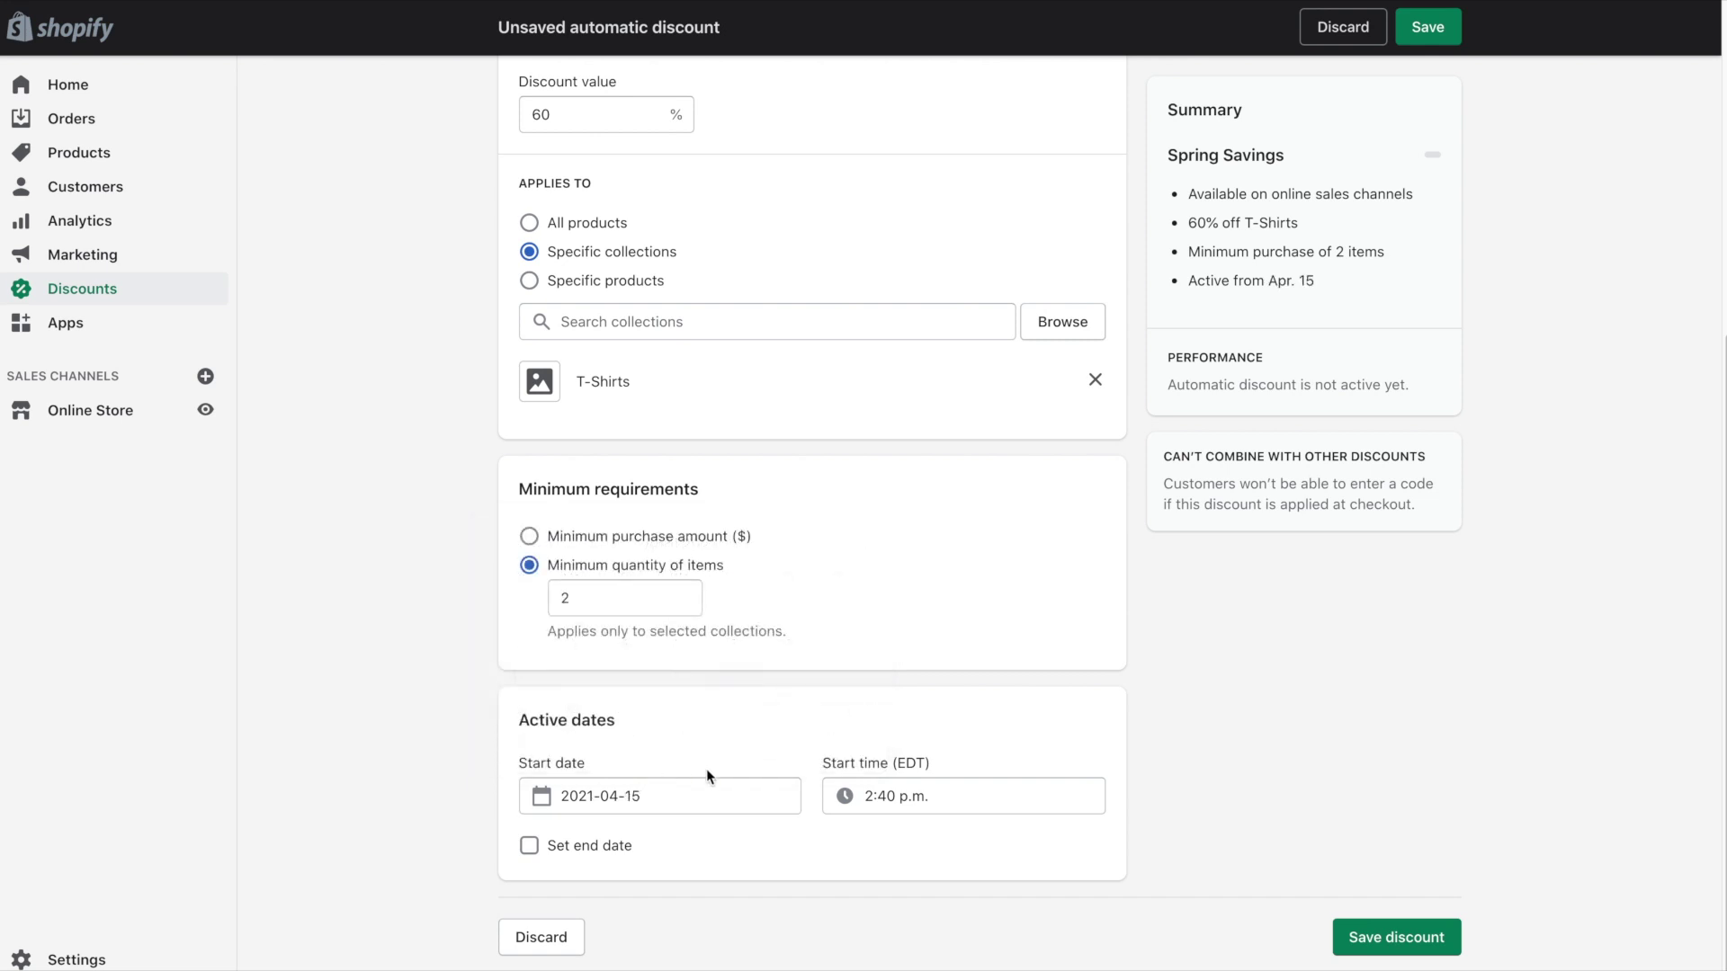
left_click(866, 796)
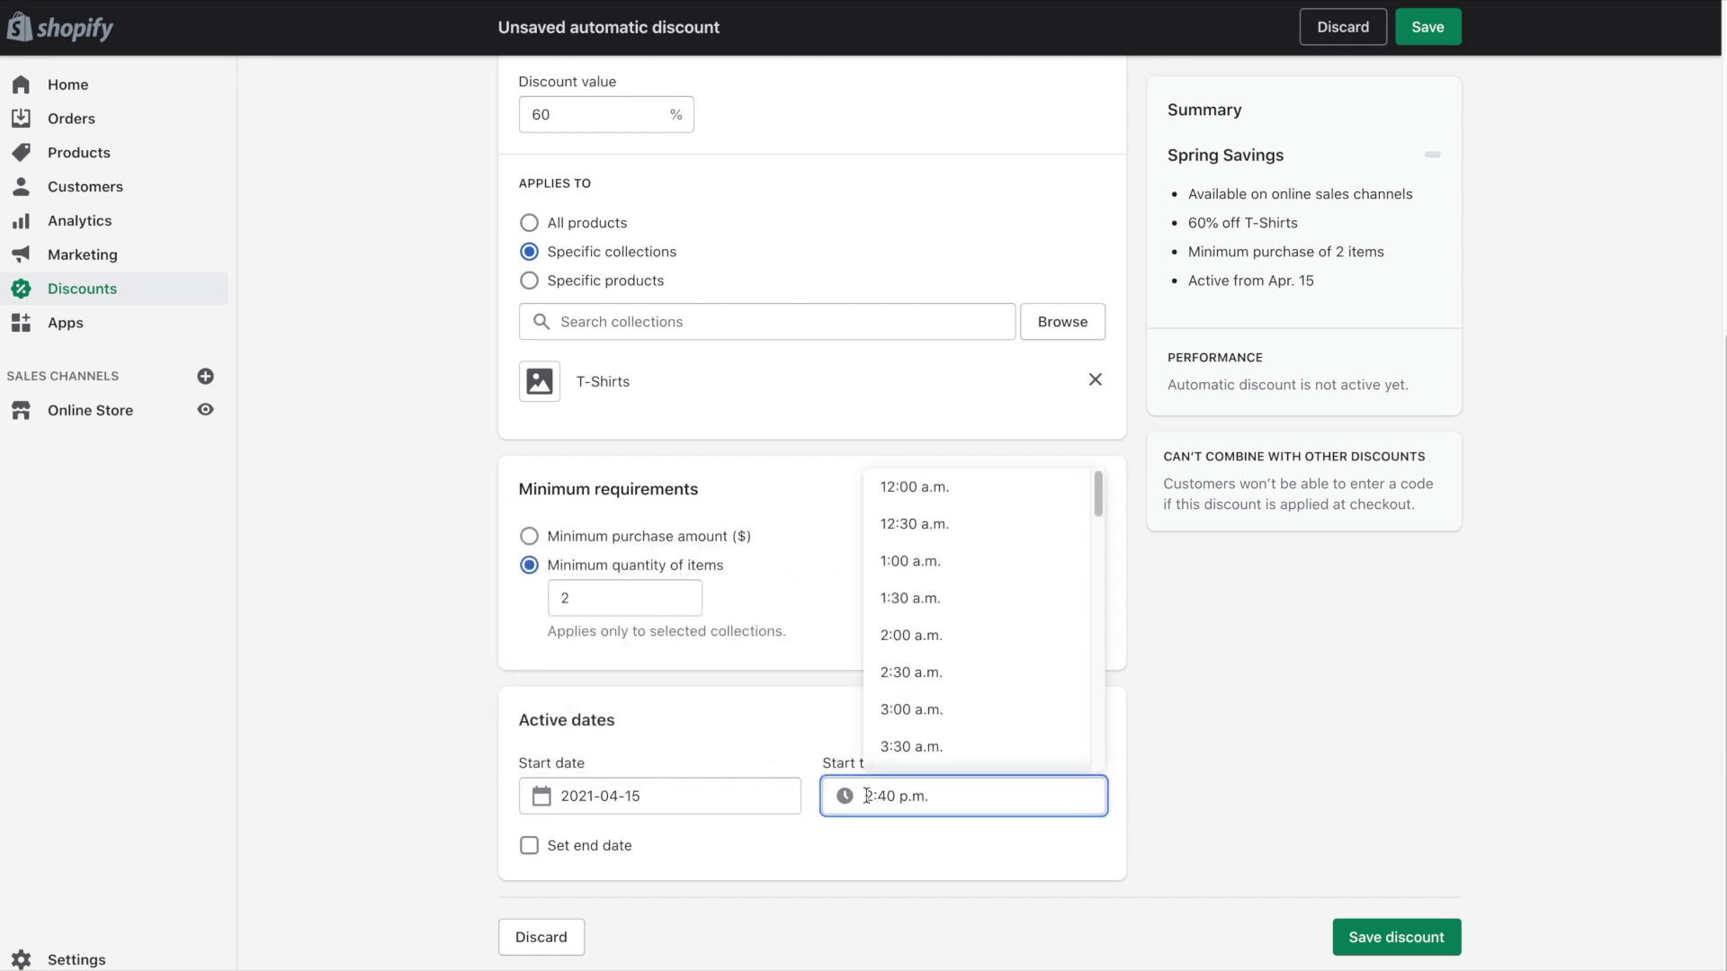
left_click(947, 490)
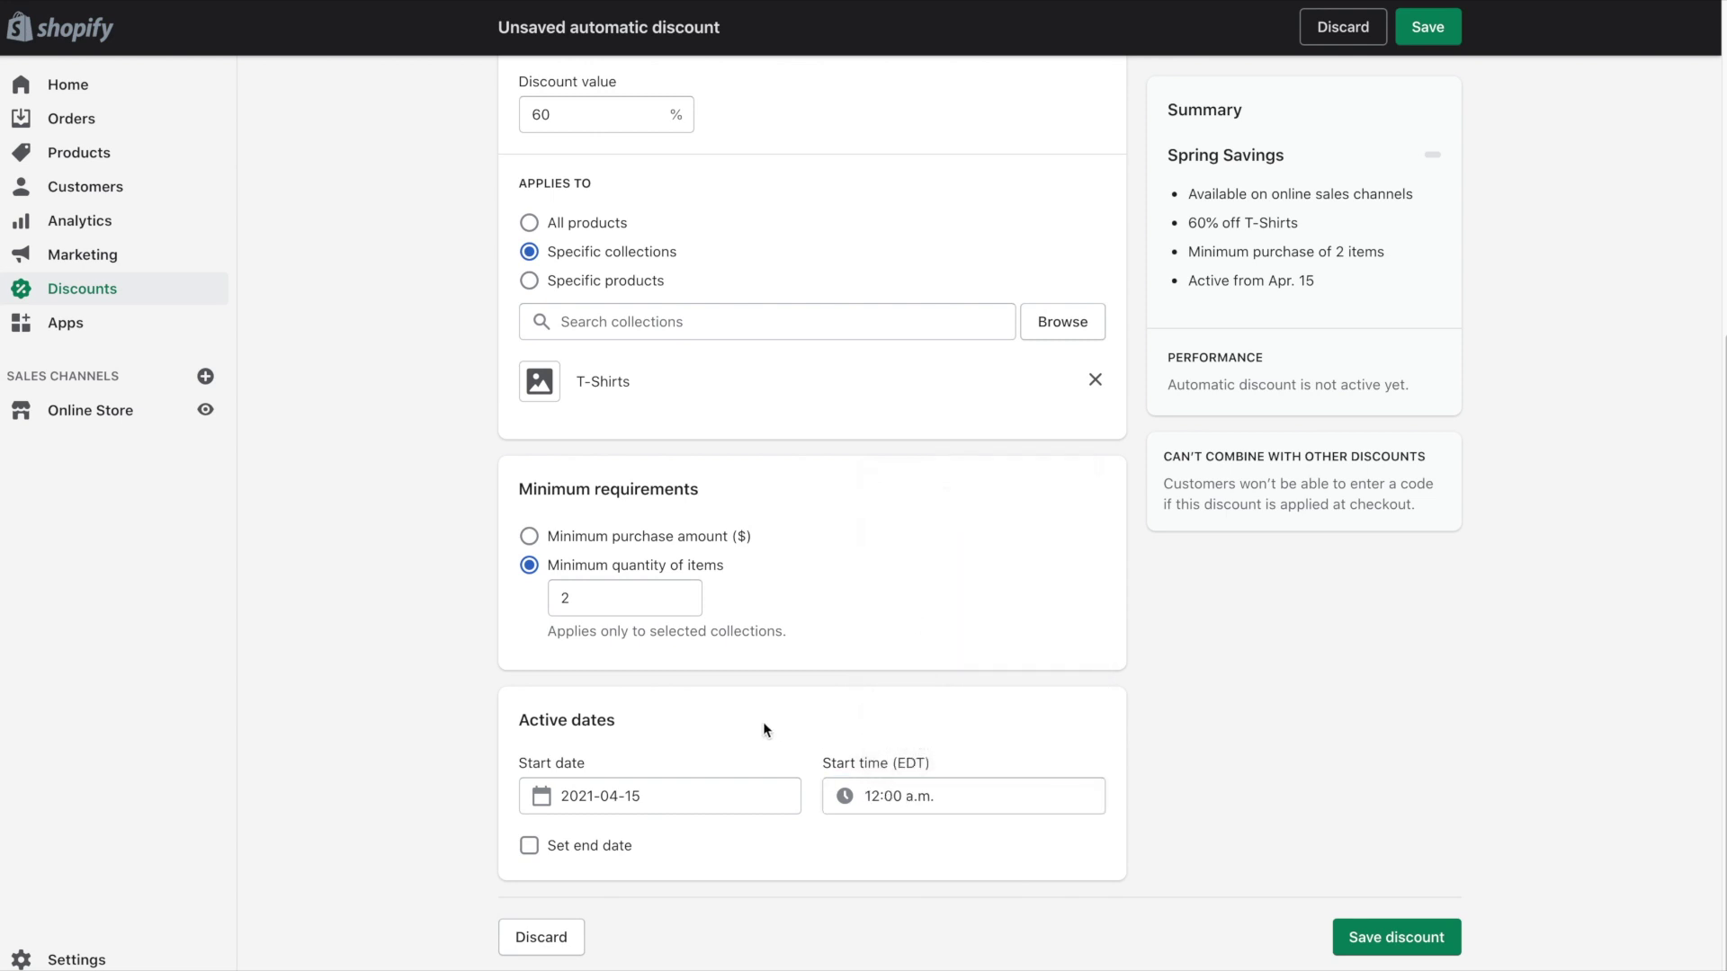
left_click(576, 850)
left_click(634, 919)
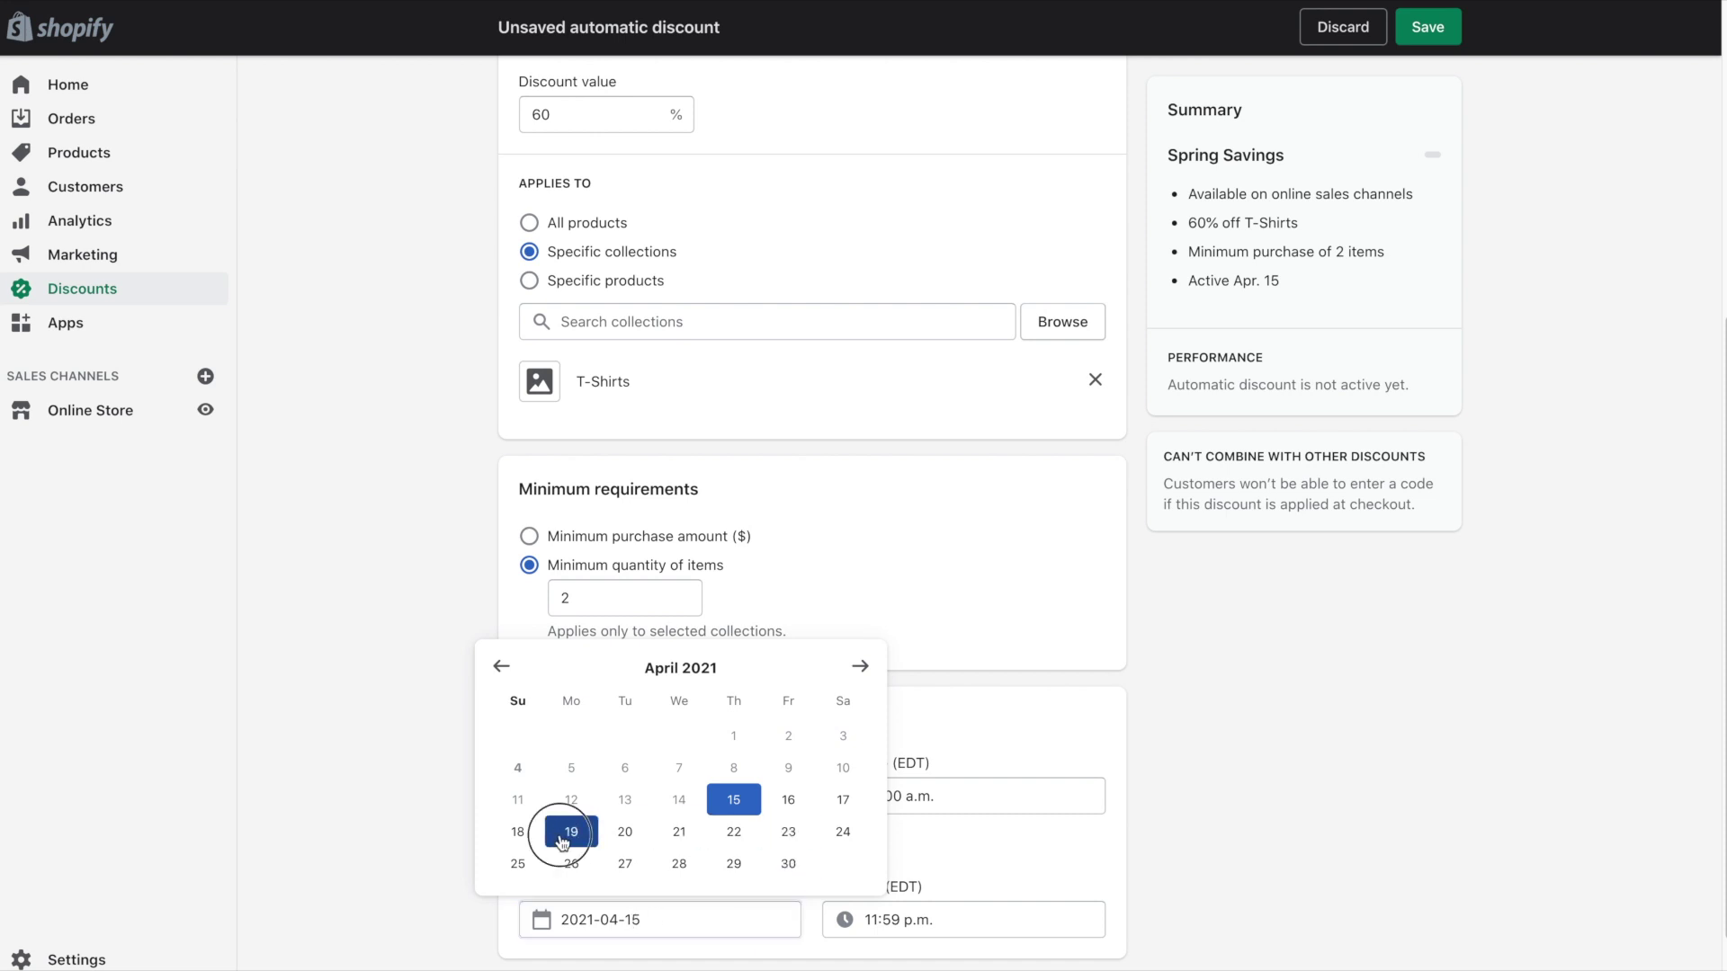
left_click(572, 832)
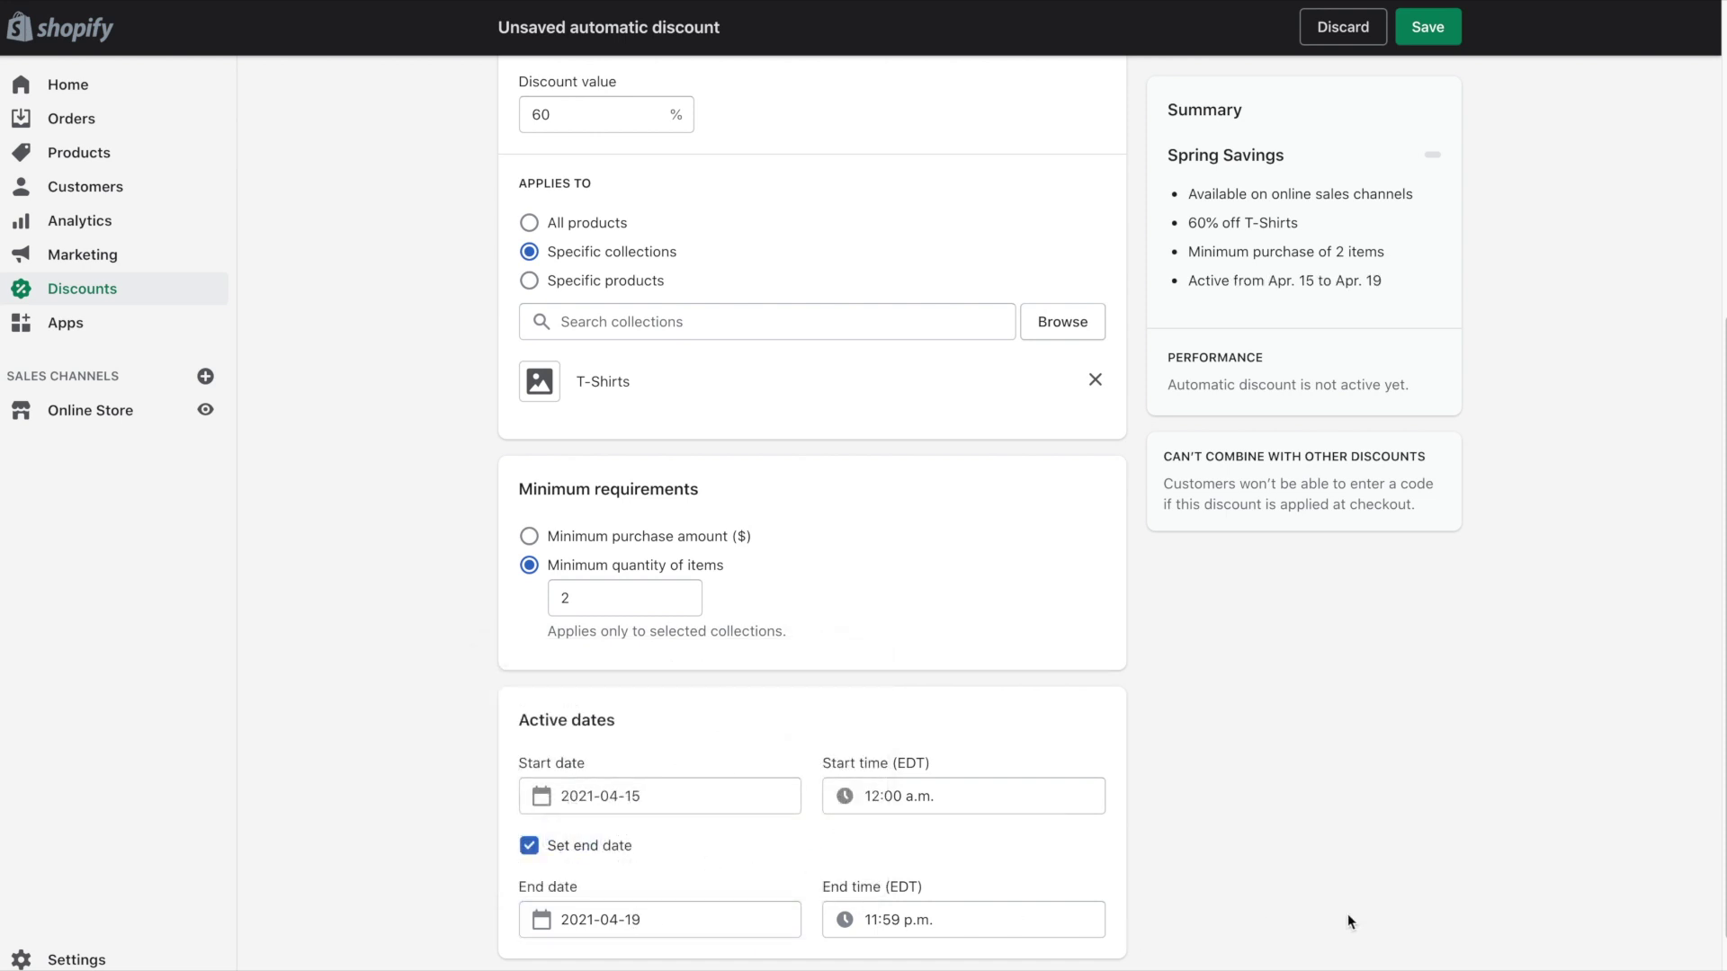
scroll(1702, 540, "up", 6)
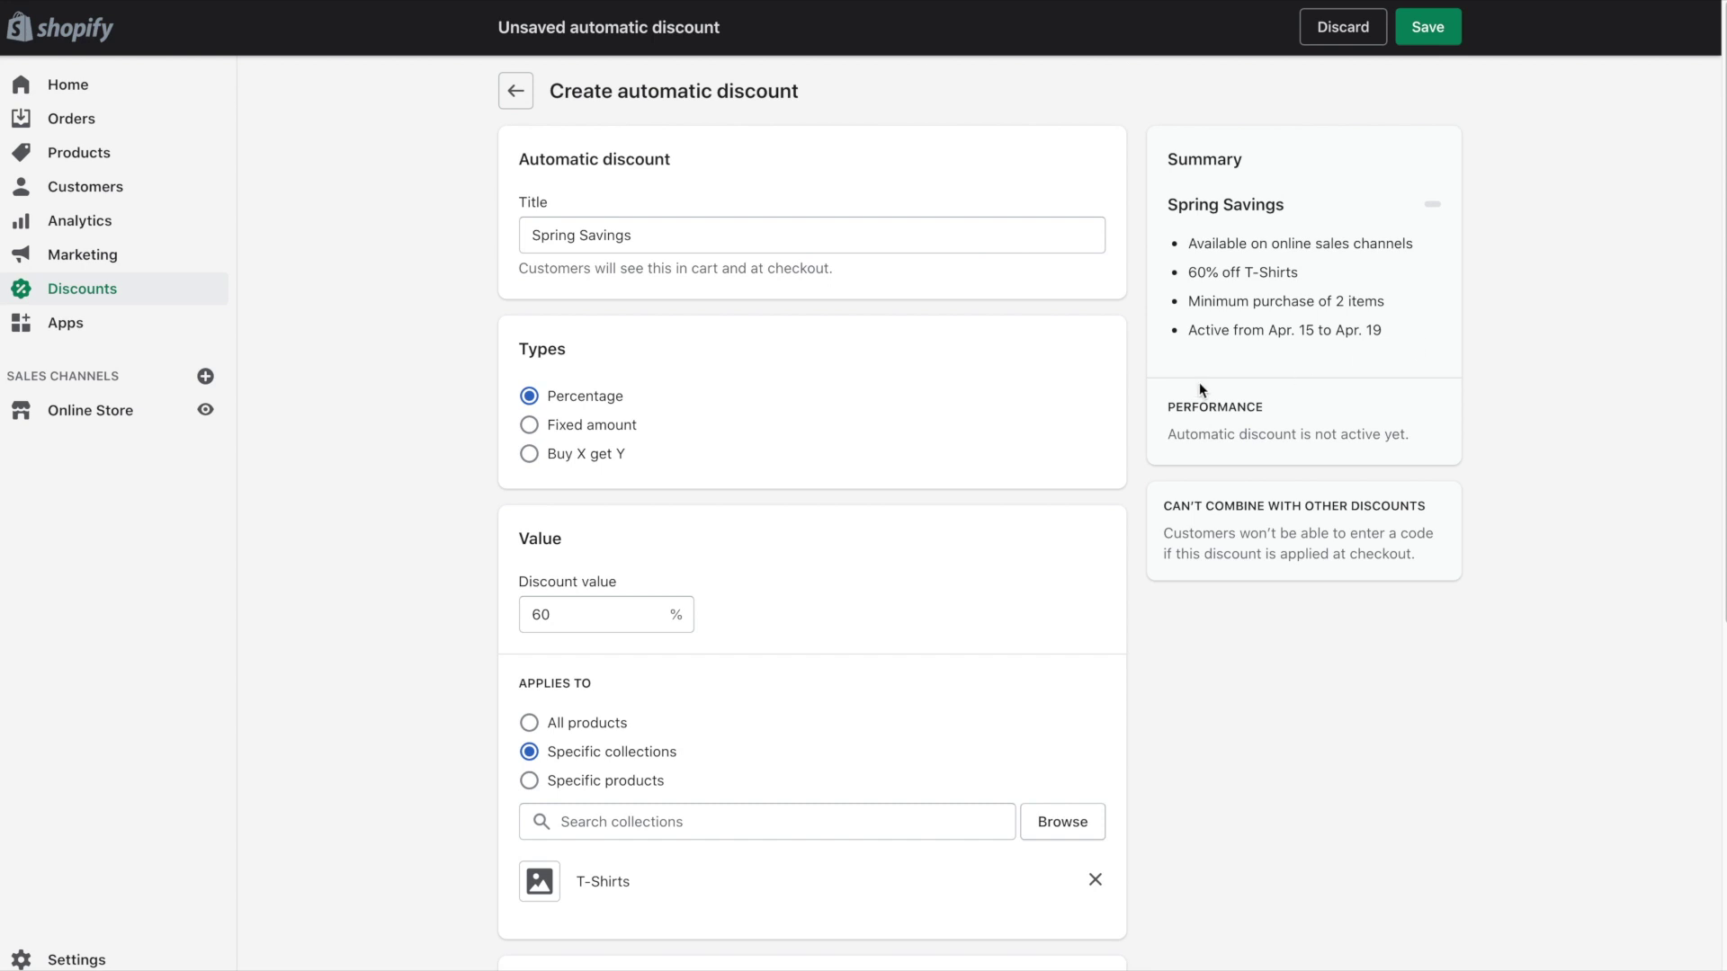
- Change the discount to a fixed amount of $10.00
left_click(603, 433)
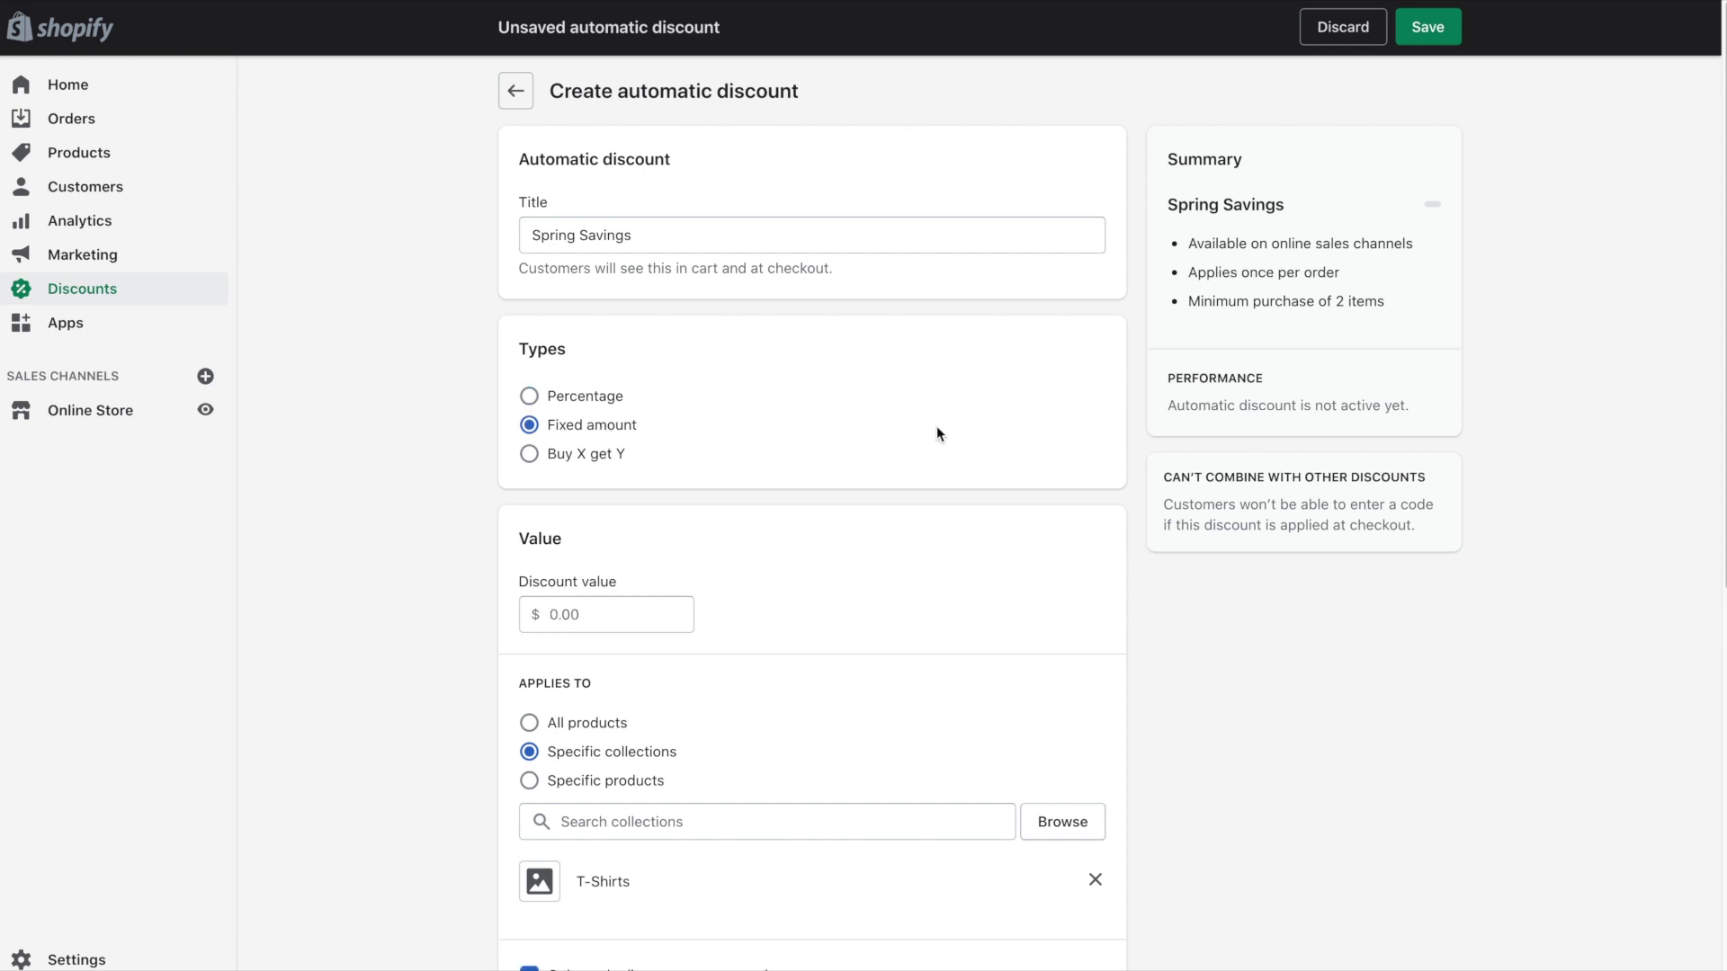
key("Tab")
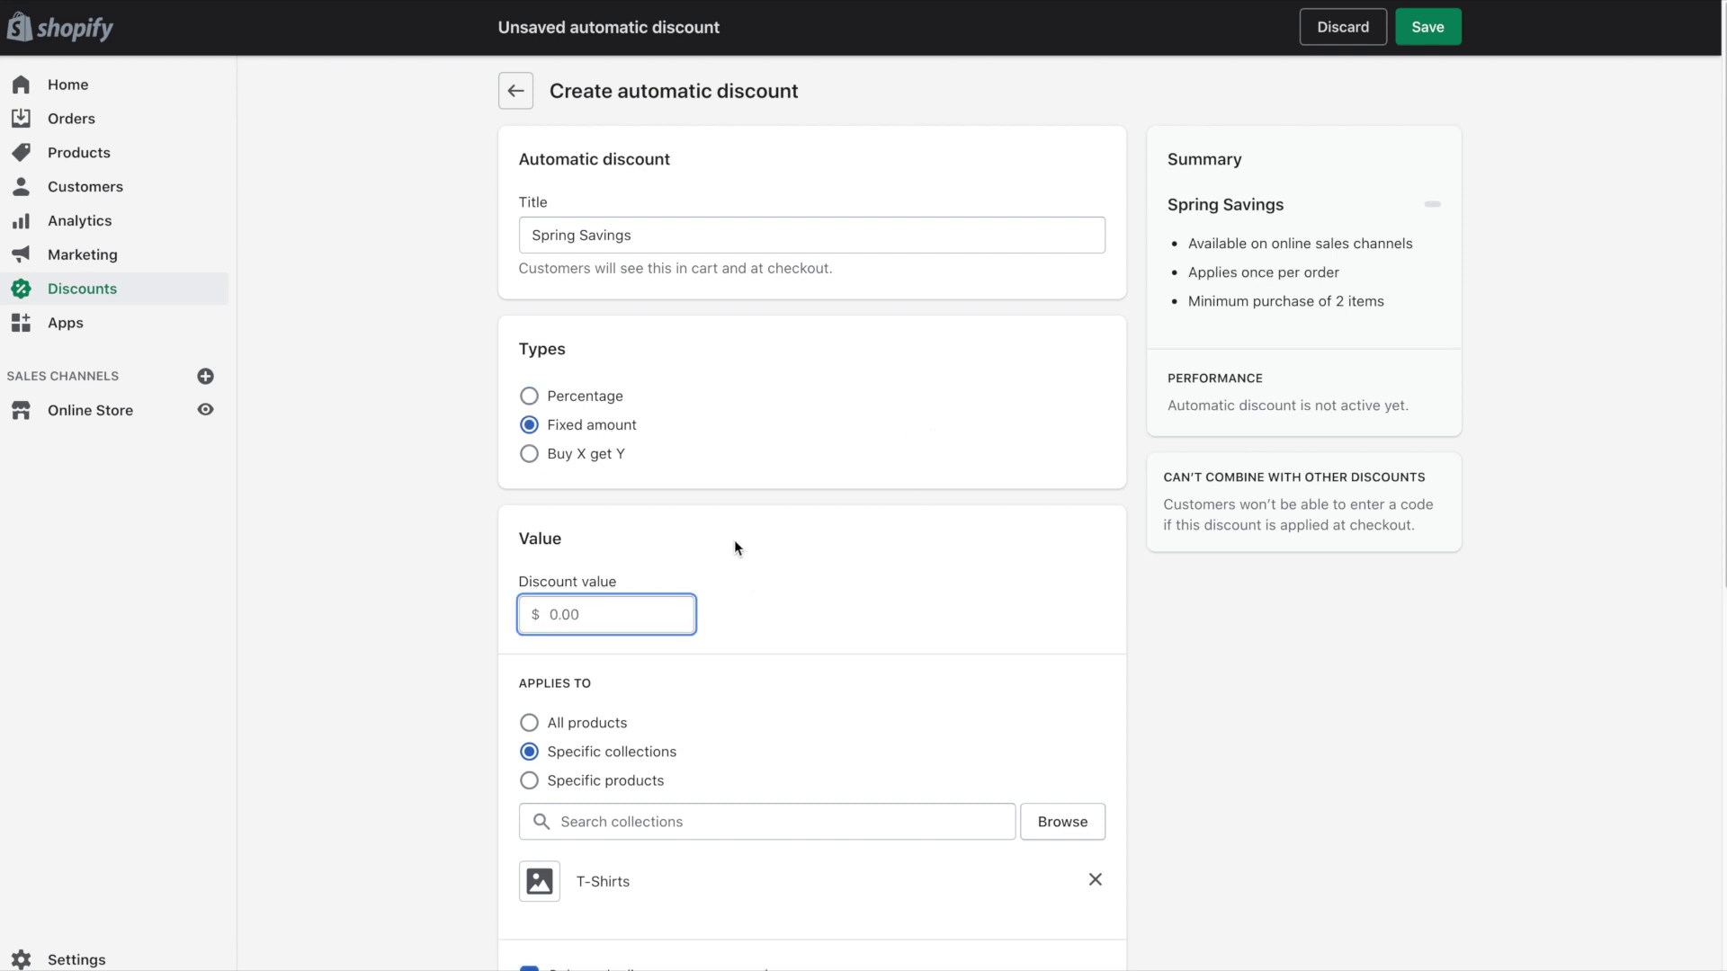
type("10.00")
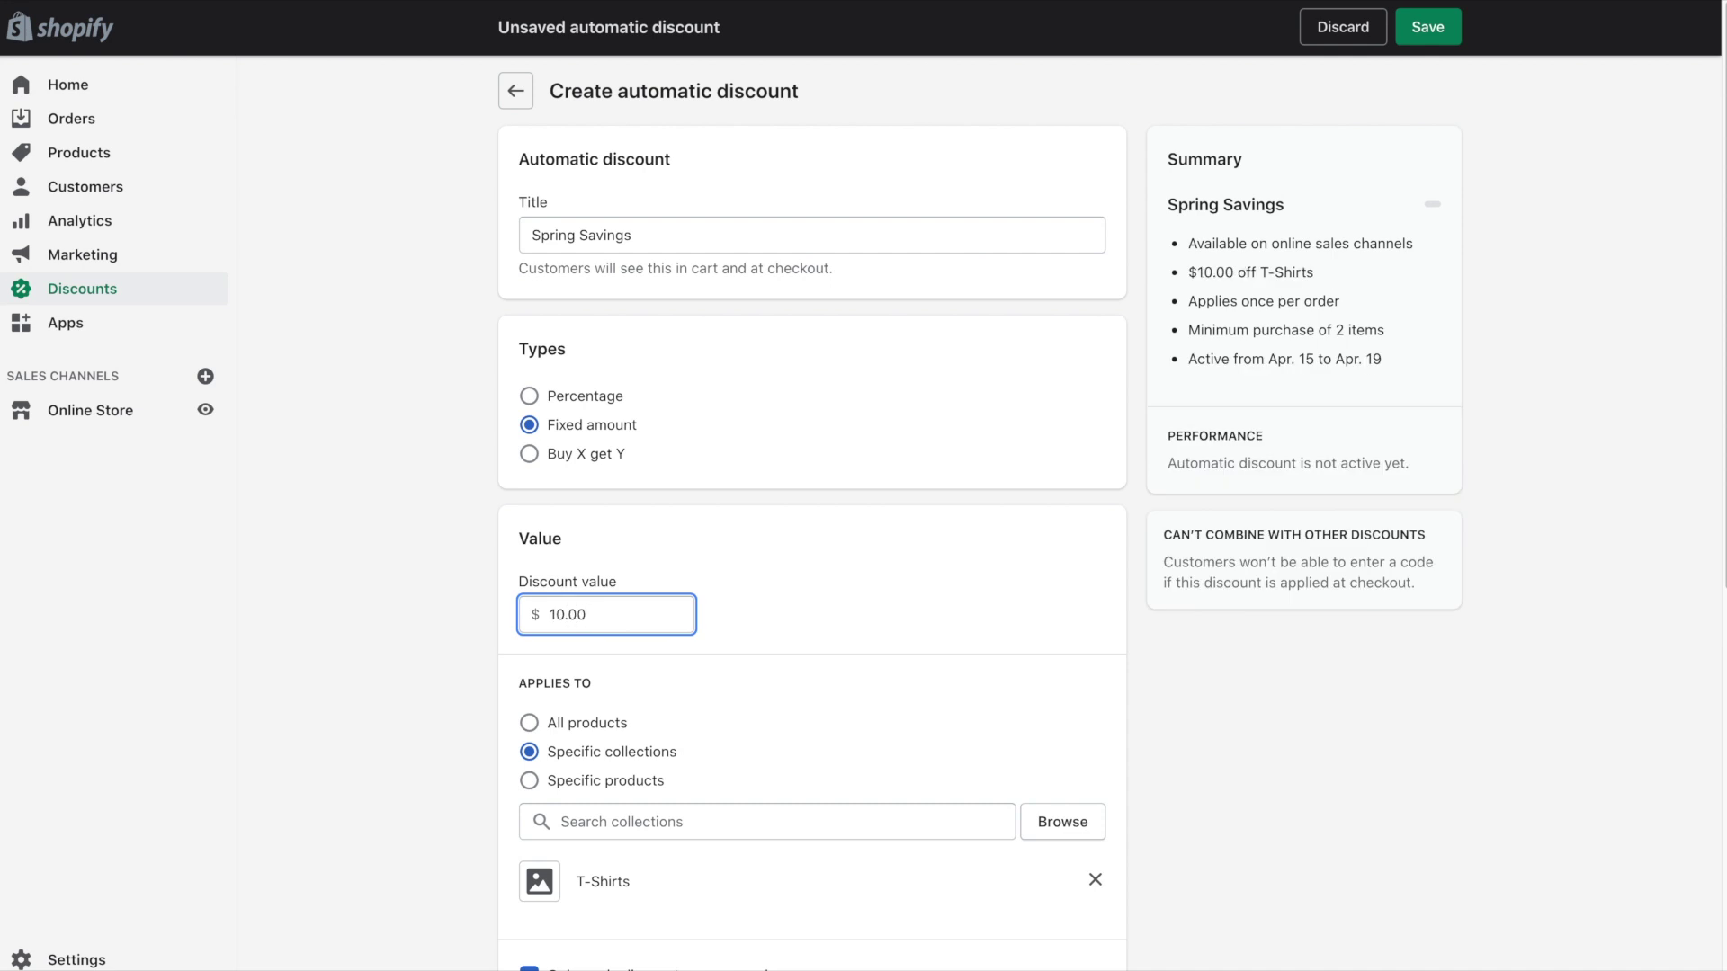
left_click(780, 580)
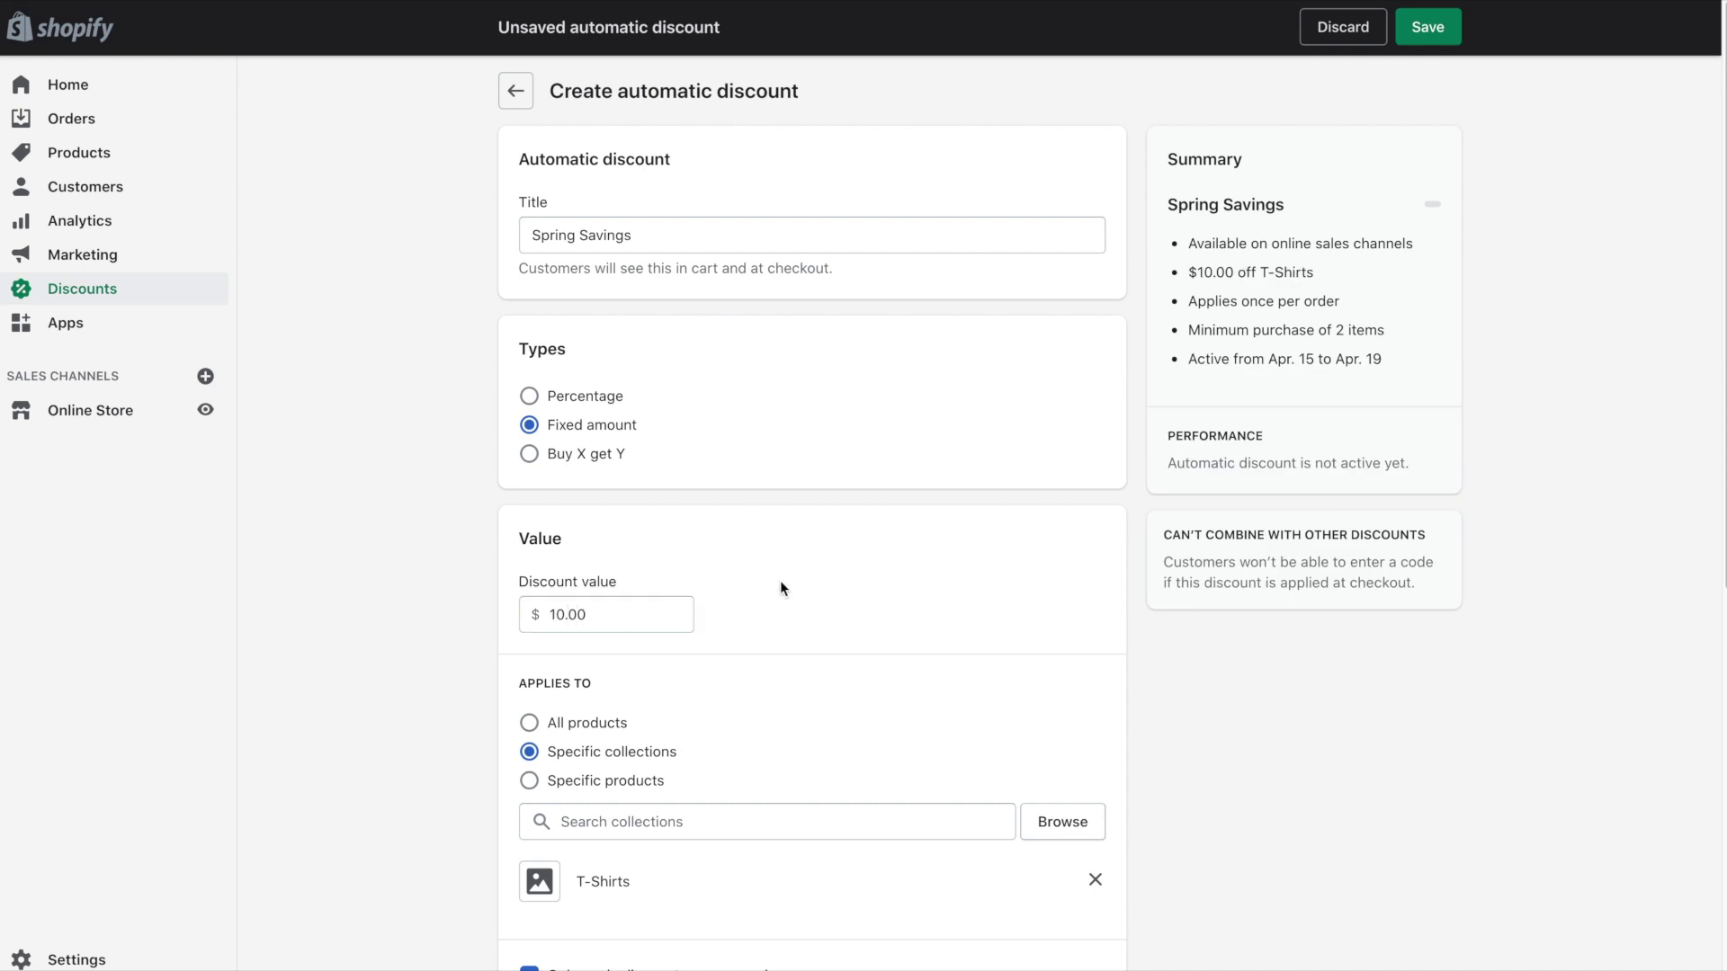
- Apply it to all products with a $100.00 minimum purchase requirement
left_click(595, 724)
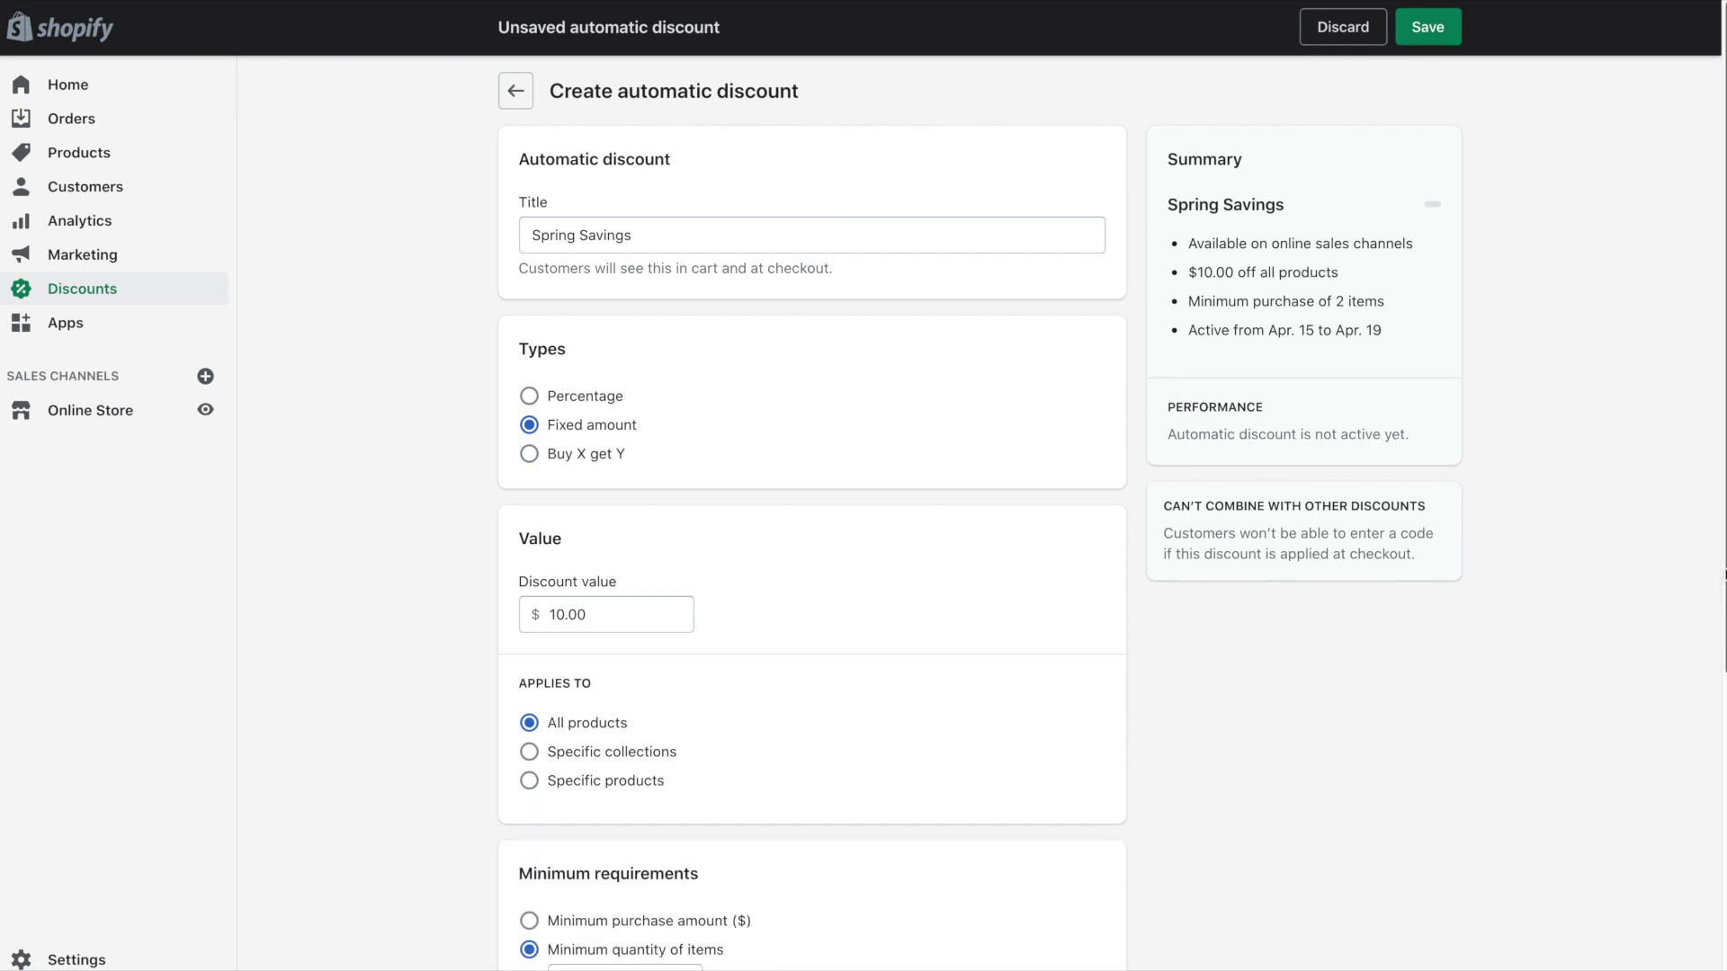
left_click_drag(1716, 578, 1716, 860)
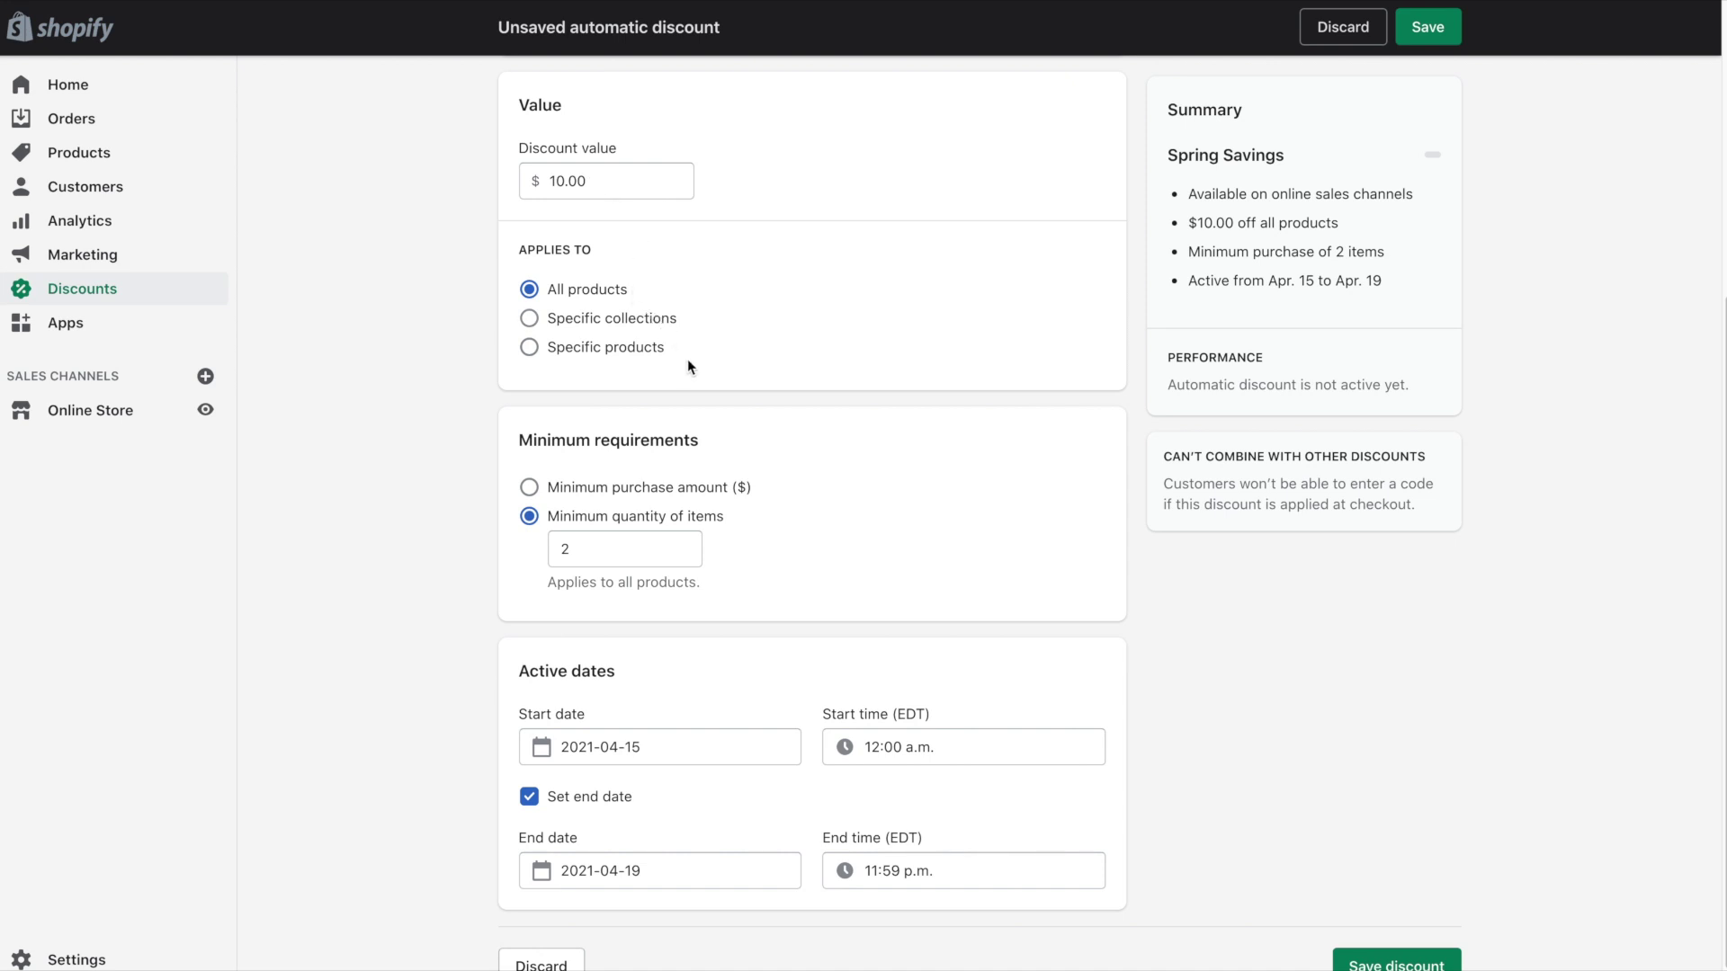
left_click(711, 487)
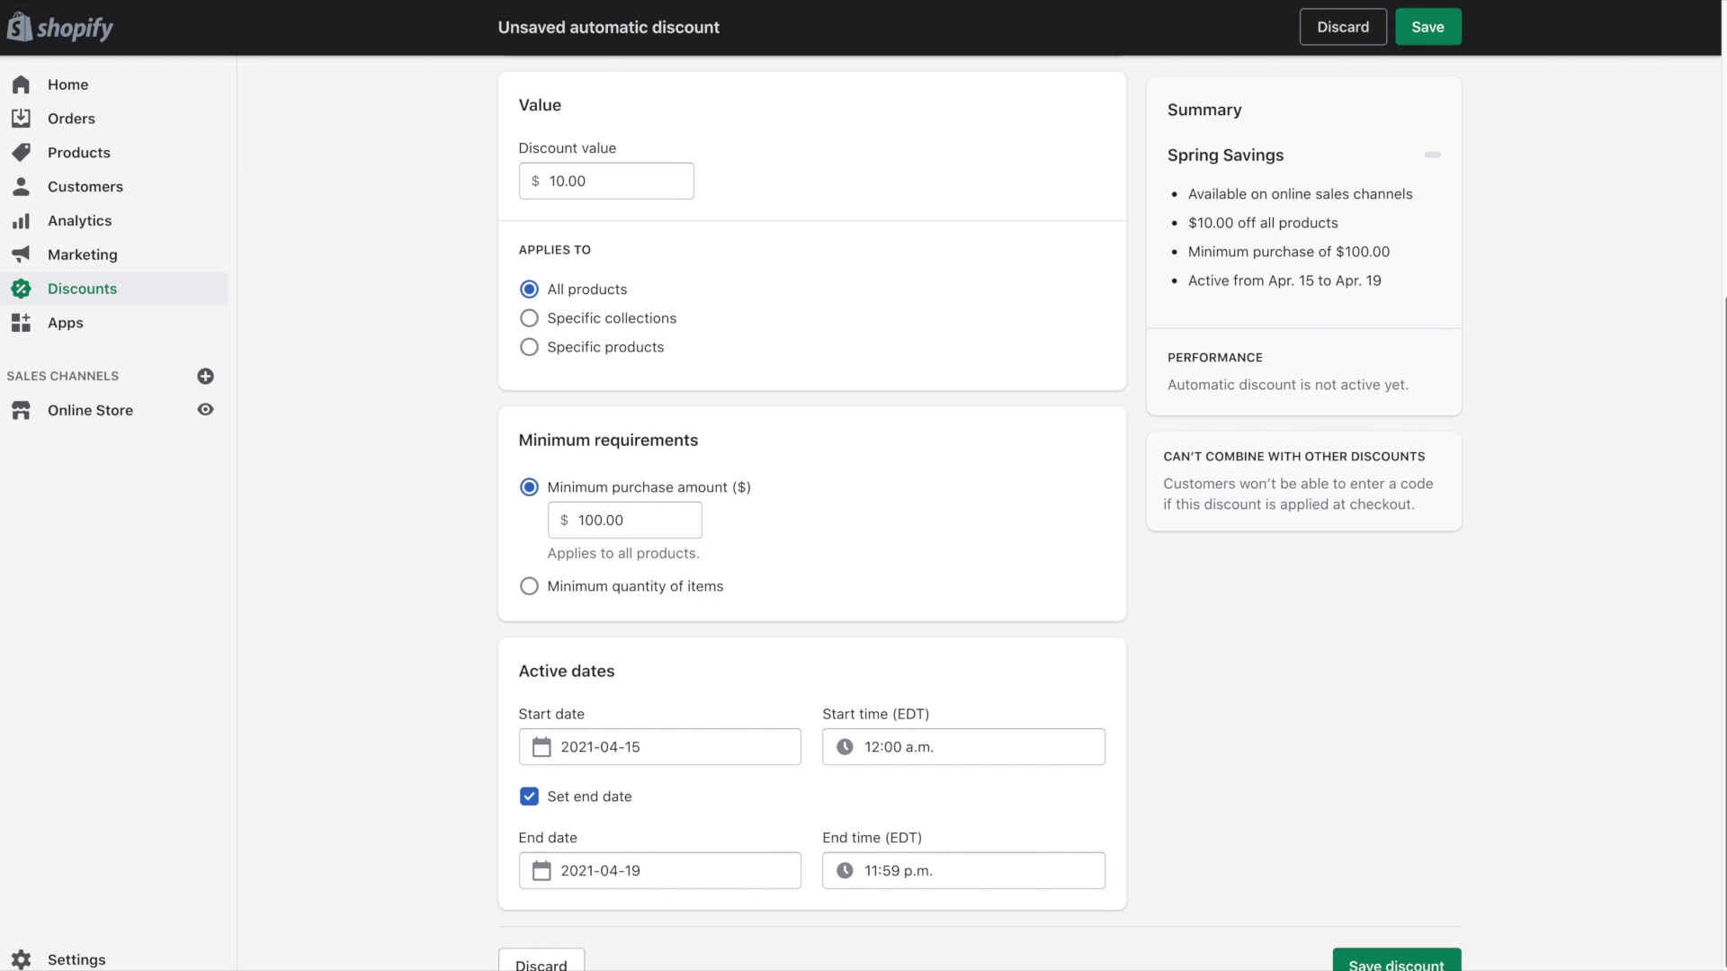
scroll(1713, 450, "up", 1)
- Switch Spring Savings to a Buy X get Y offer with a buy quantity of 1
scroll(1713, 450, "up", 5)
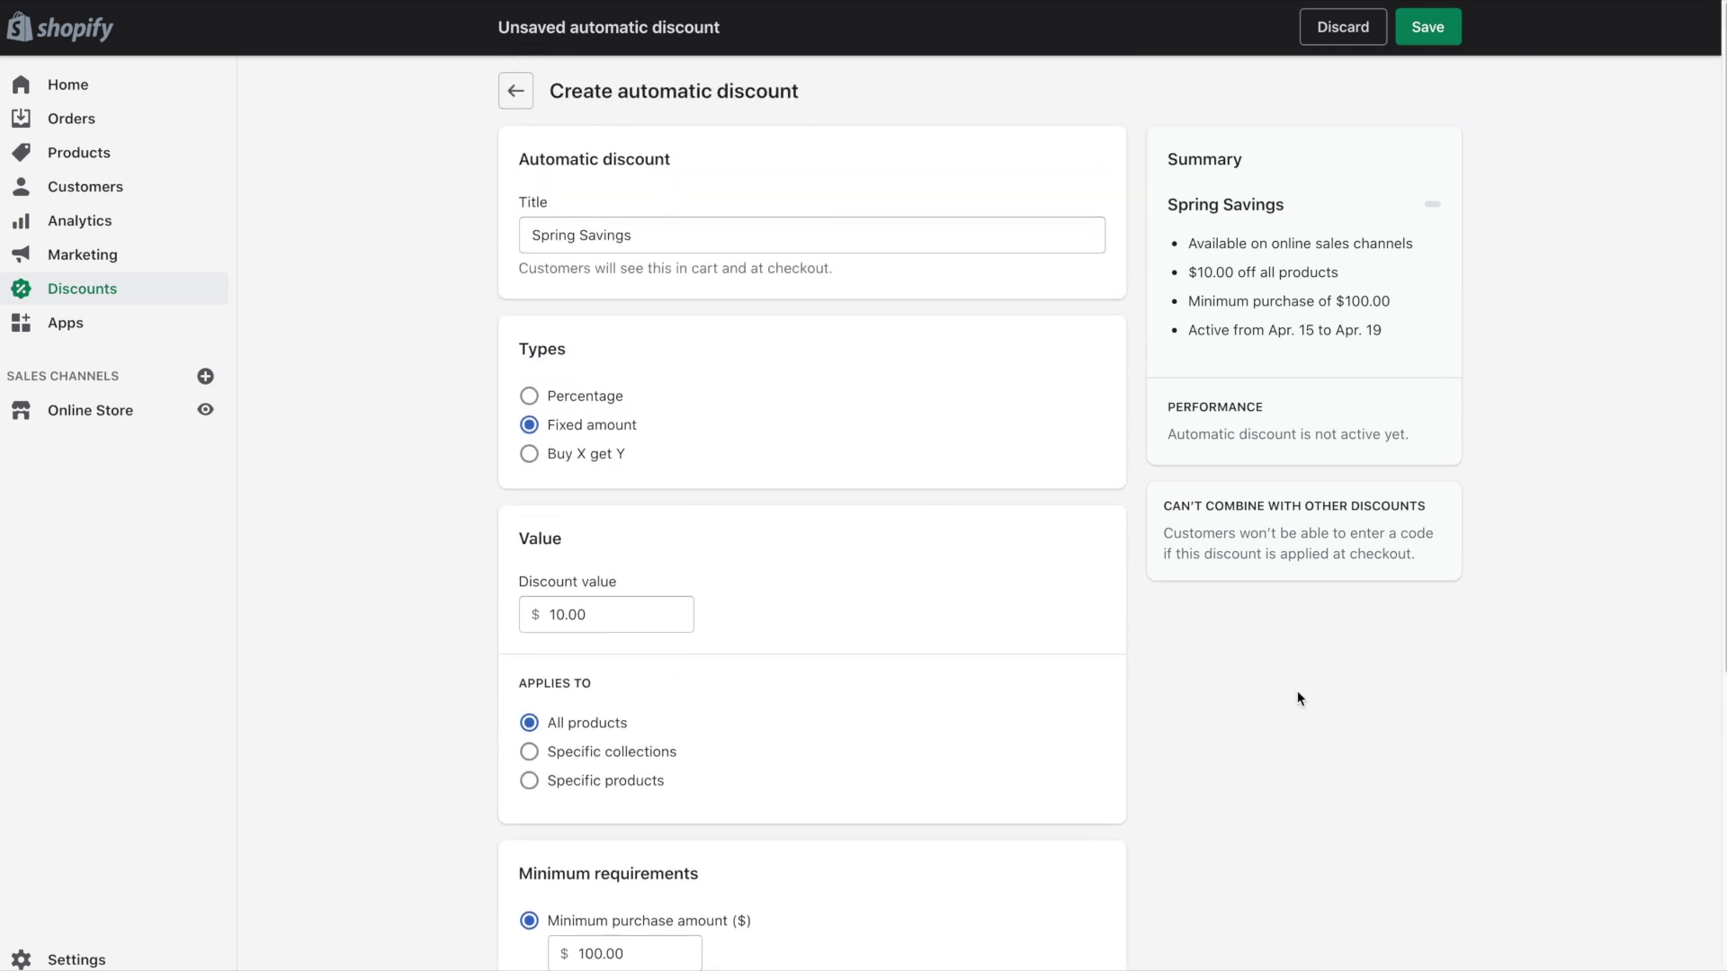
left_click(601, 462)
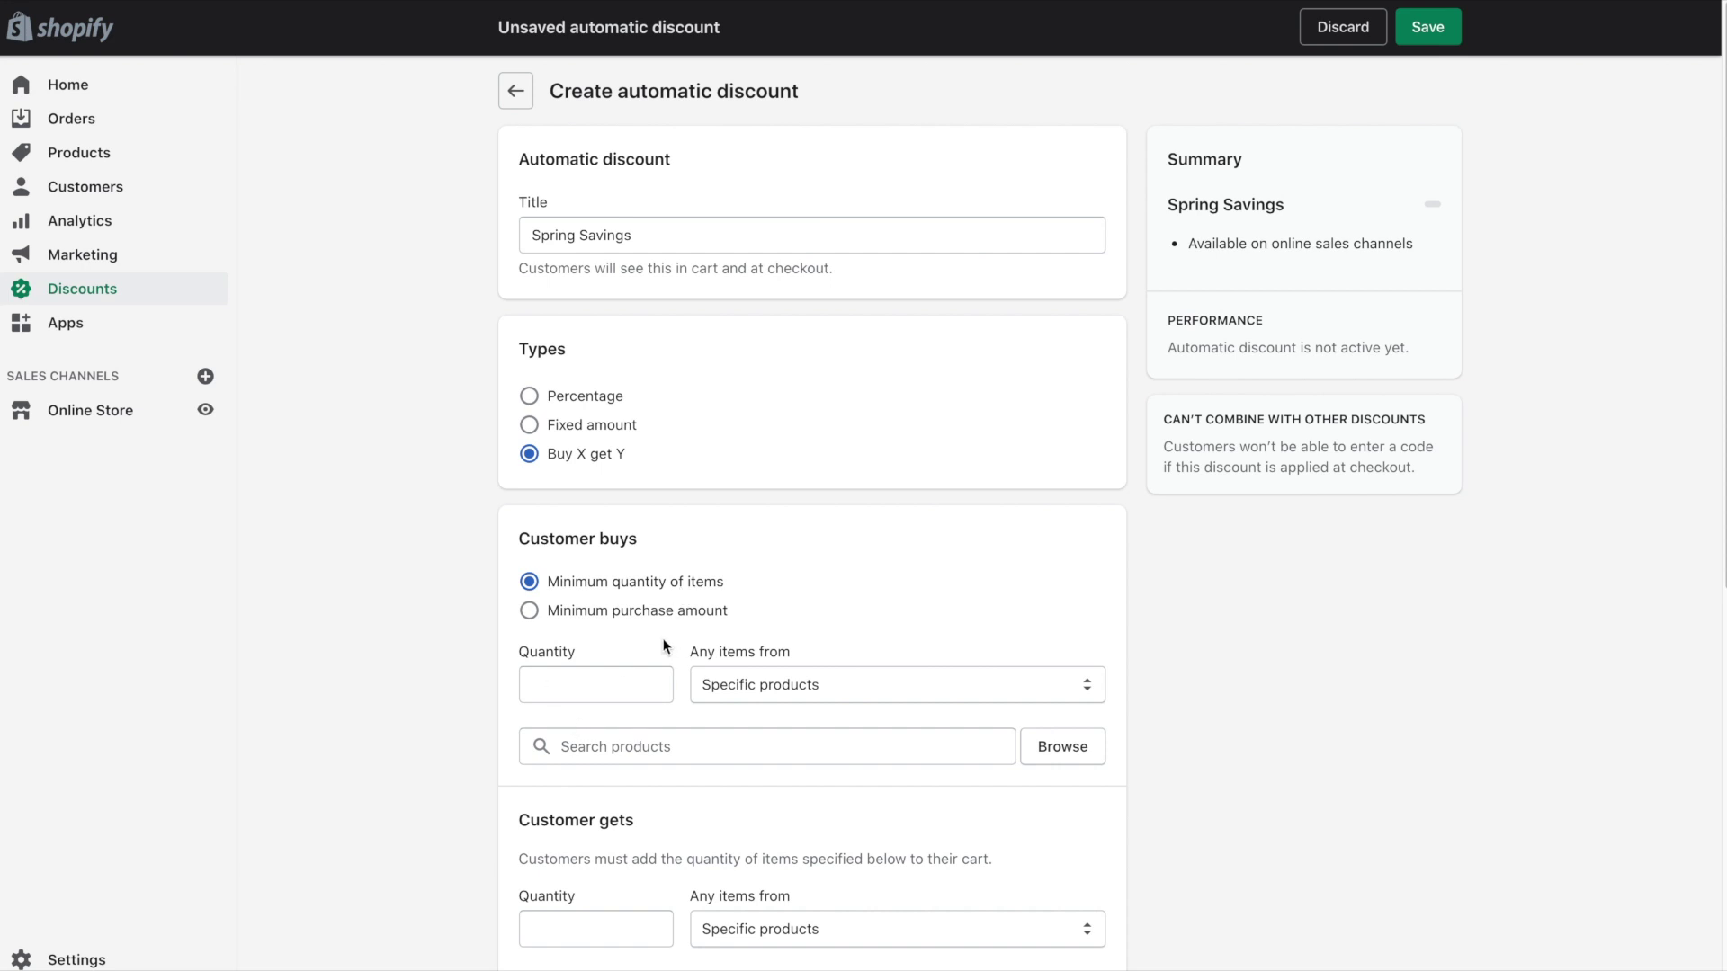
left_click(584, 678)
type("1")
- Make the qualifying items come from the T-Shirts collection
left_click(790, 695)
left_click(790, 704)
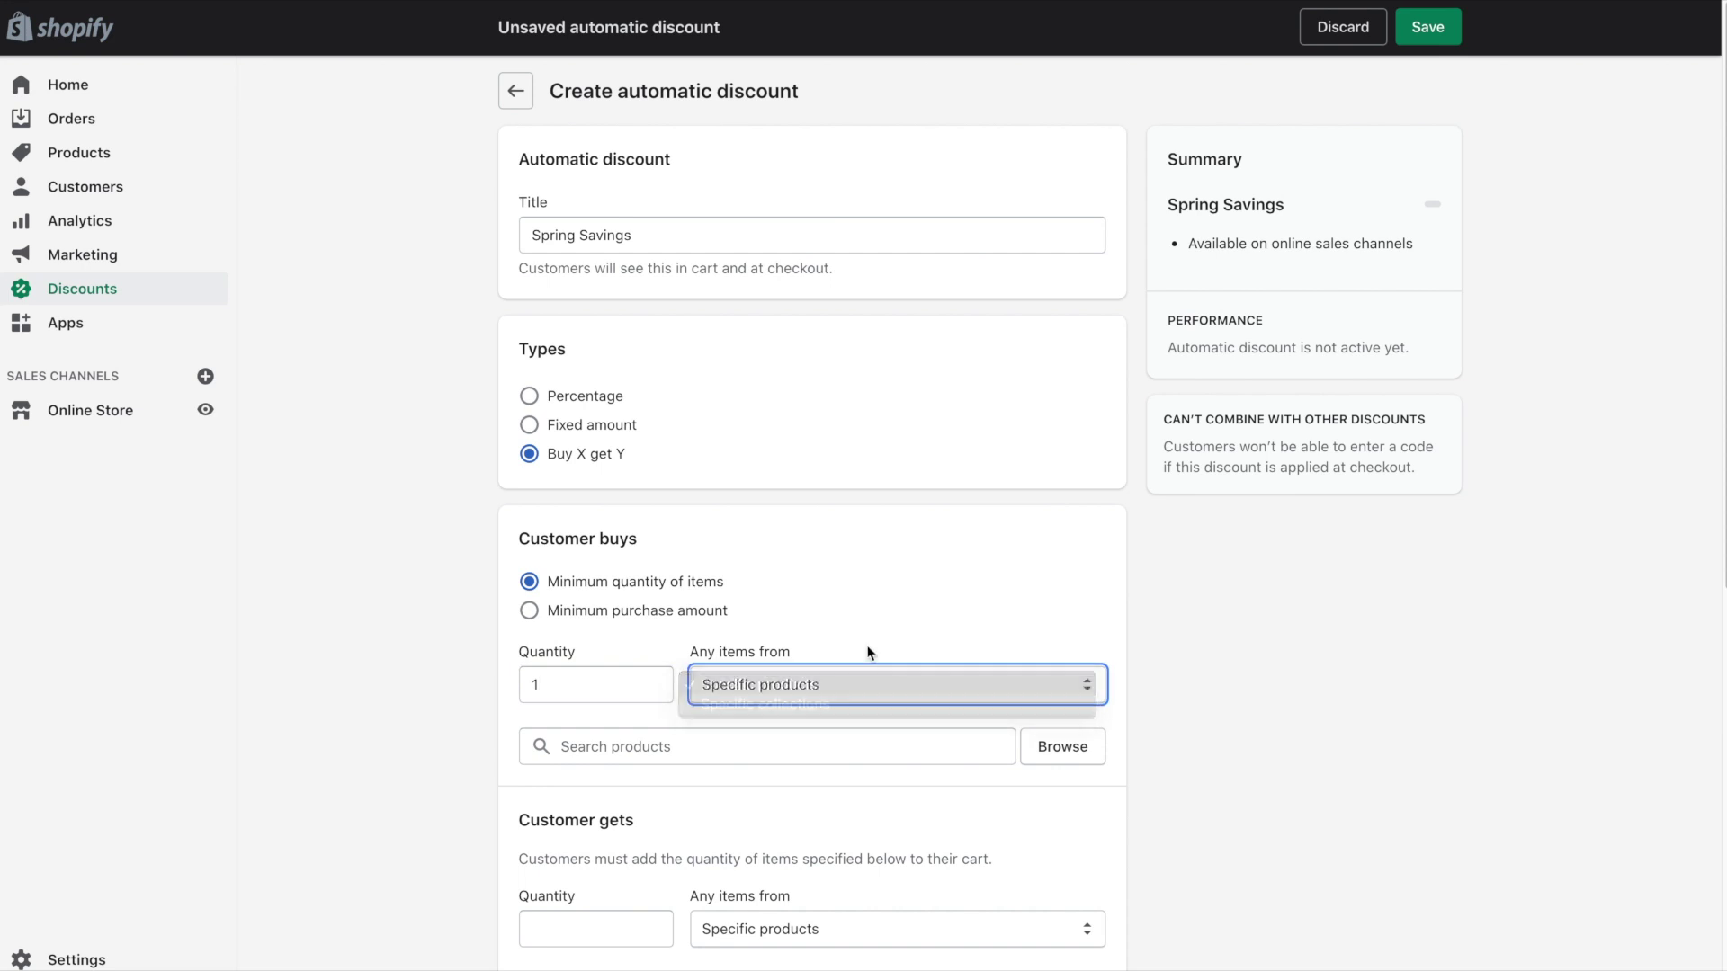
left_click(795, 753)
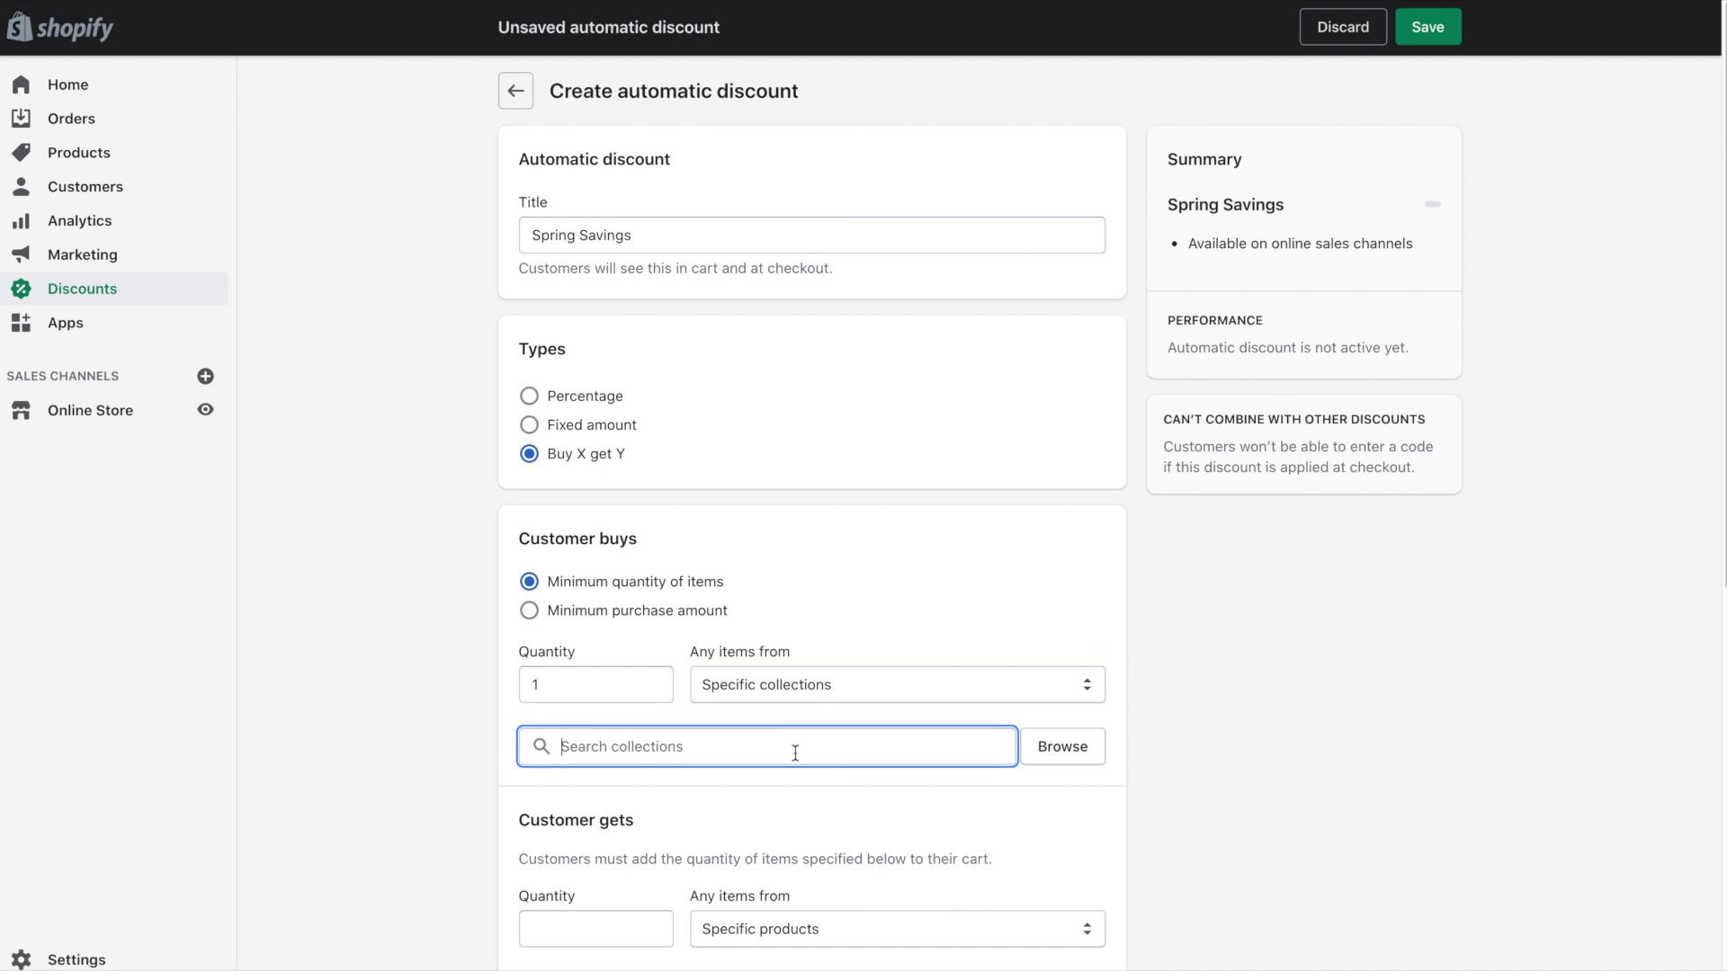
type("shir")
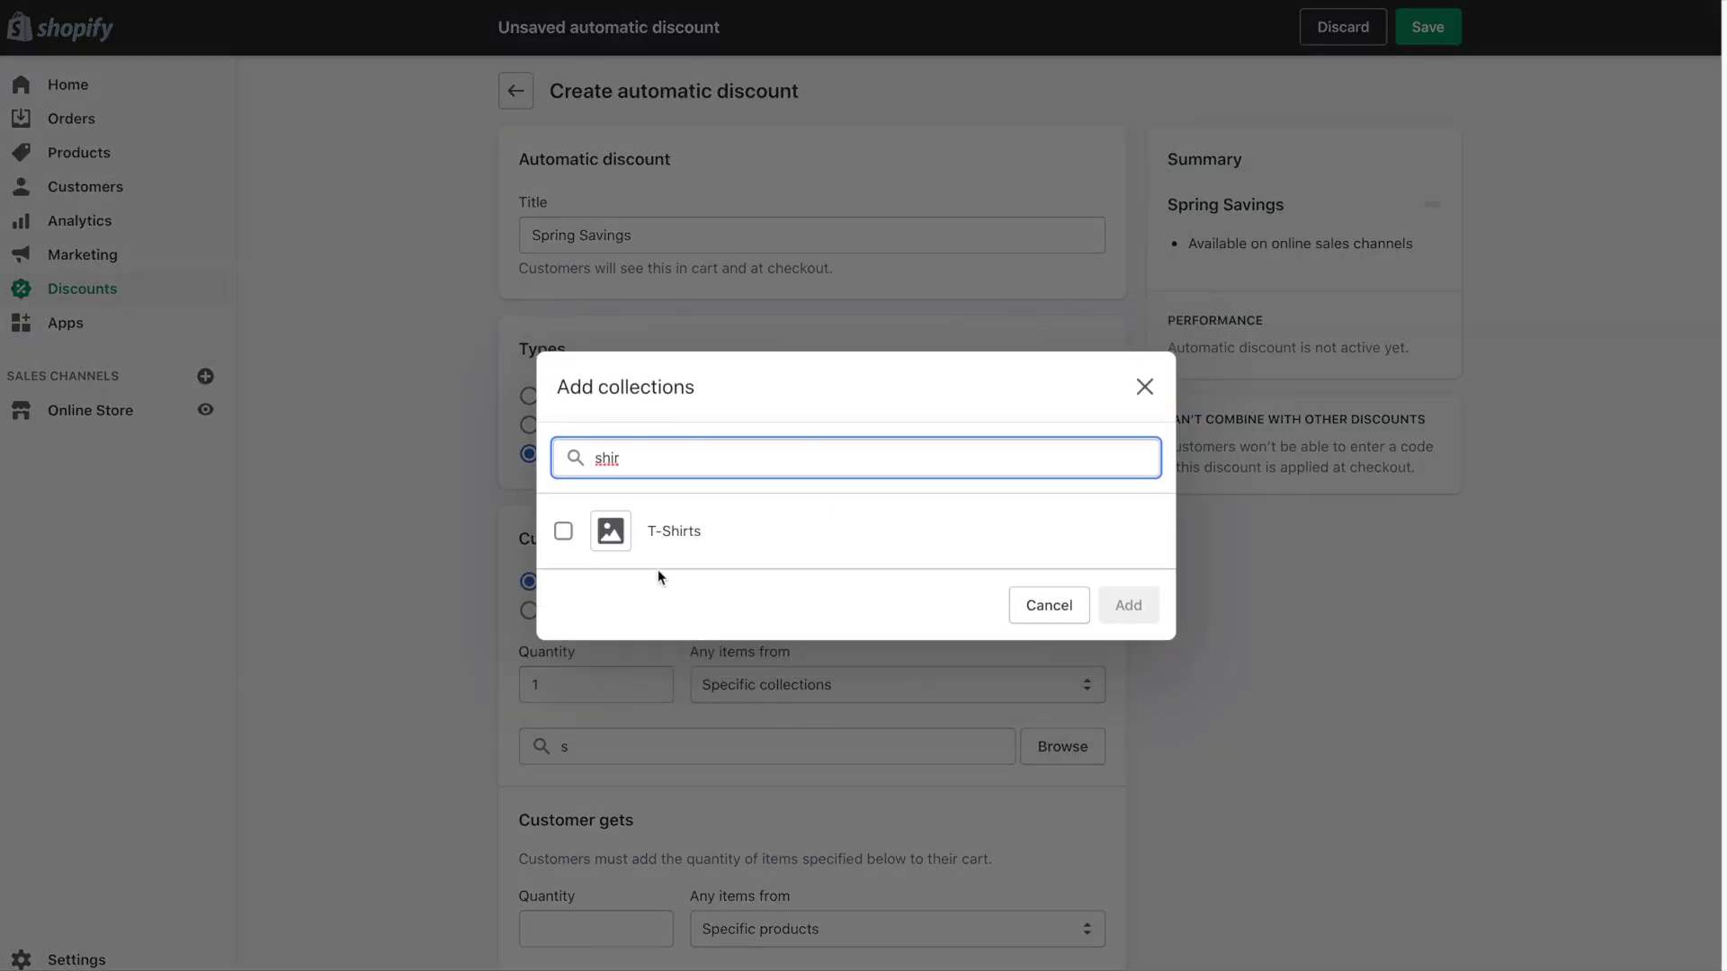
left_click(563, 530)
left_click(1124, 604)
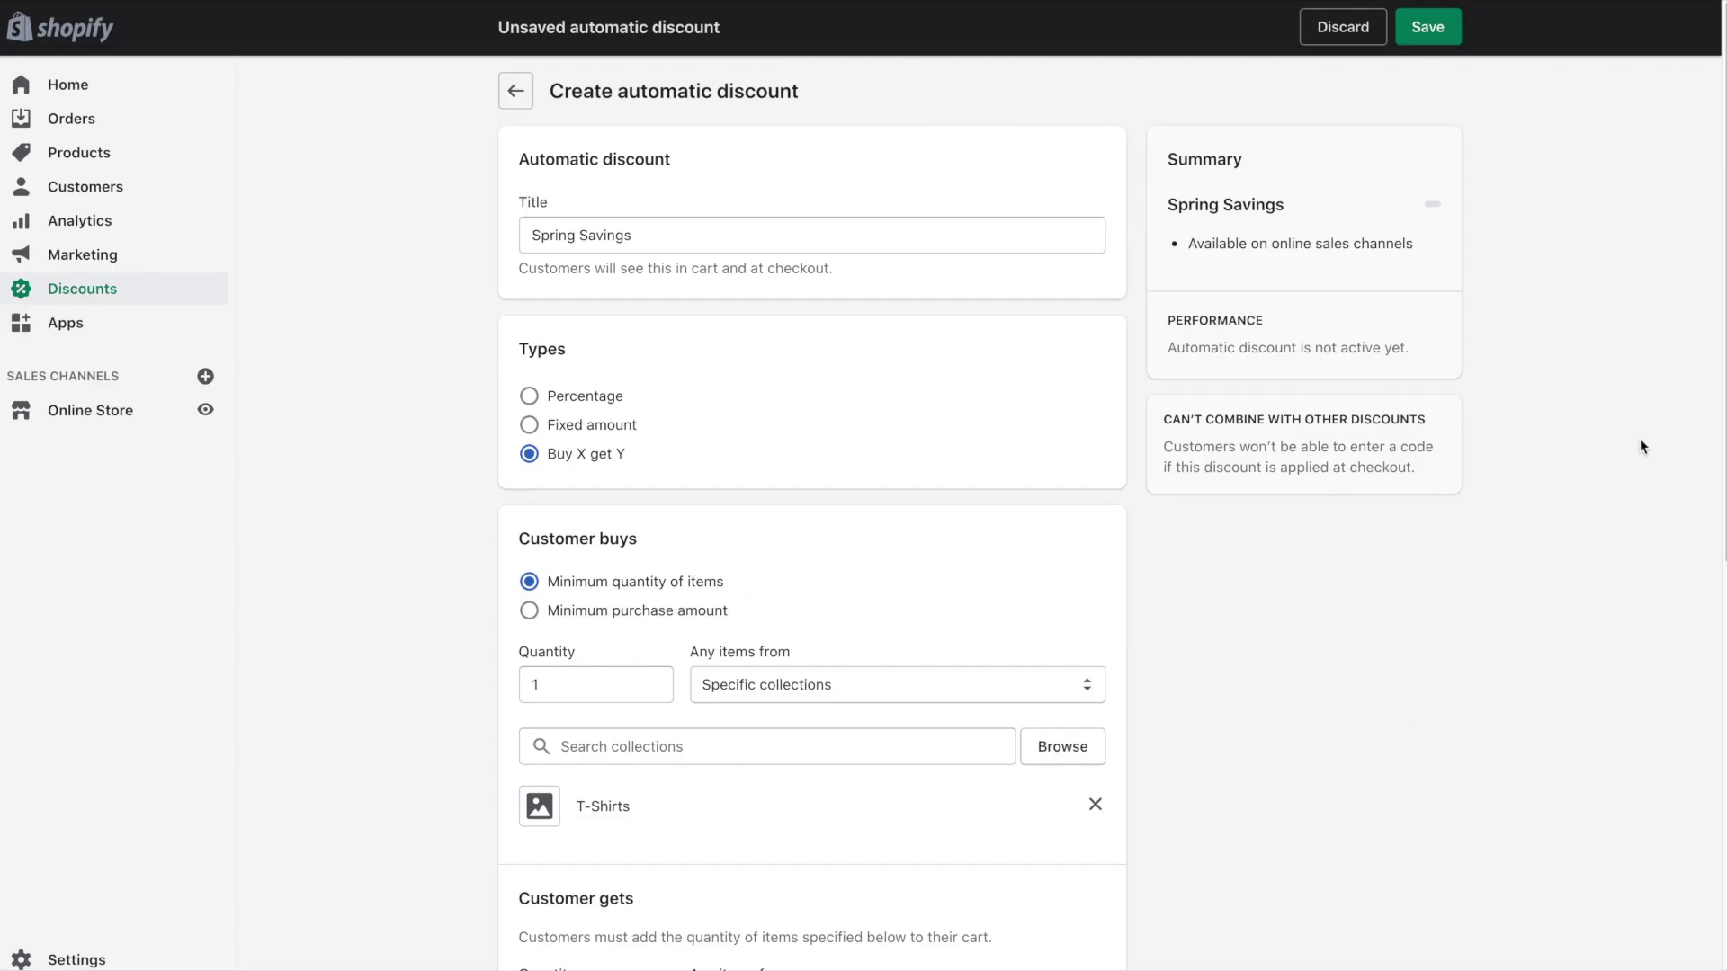
left_click_drag(1720, 422, 1709, 683)
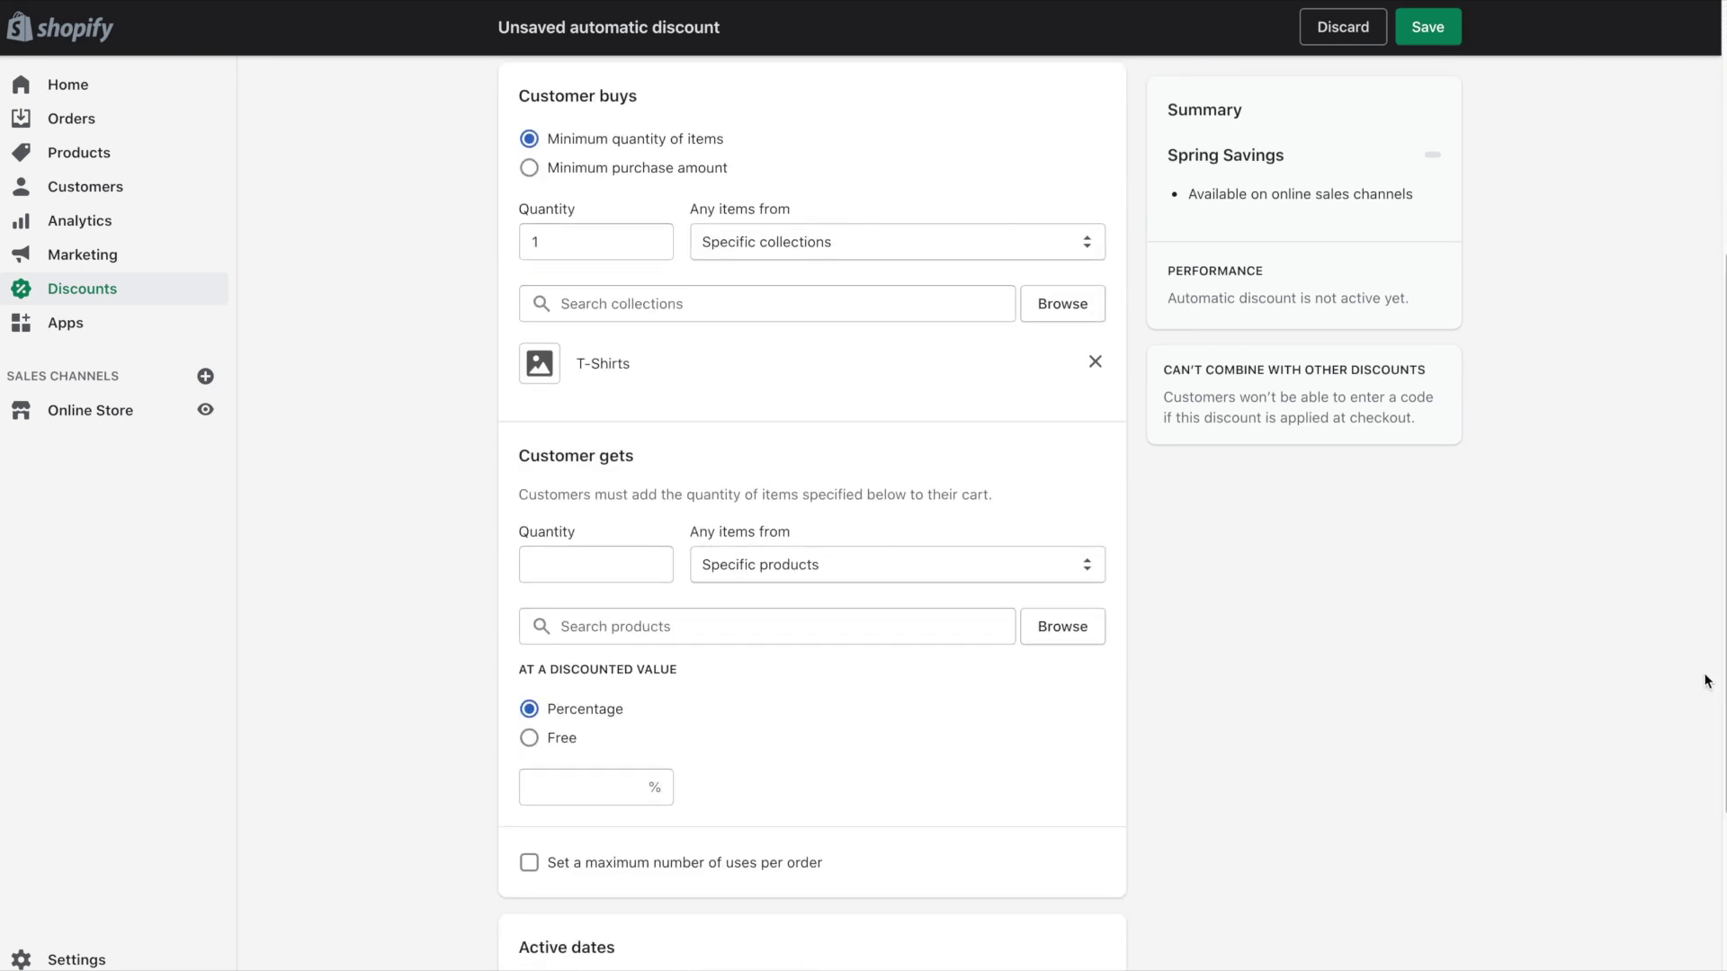
- Give customers 1 free T-Shirts item and enable a maximum number of uses per order
left_click(605, 563)
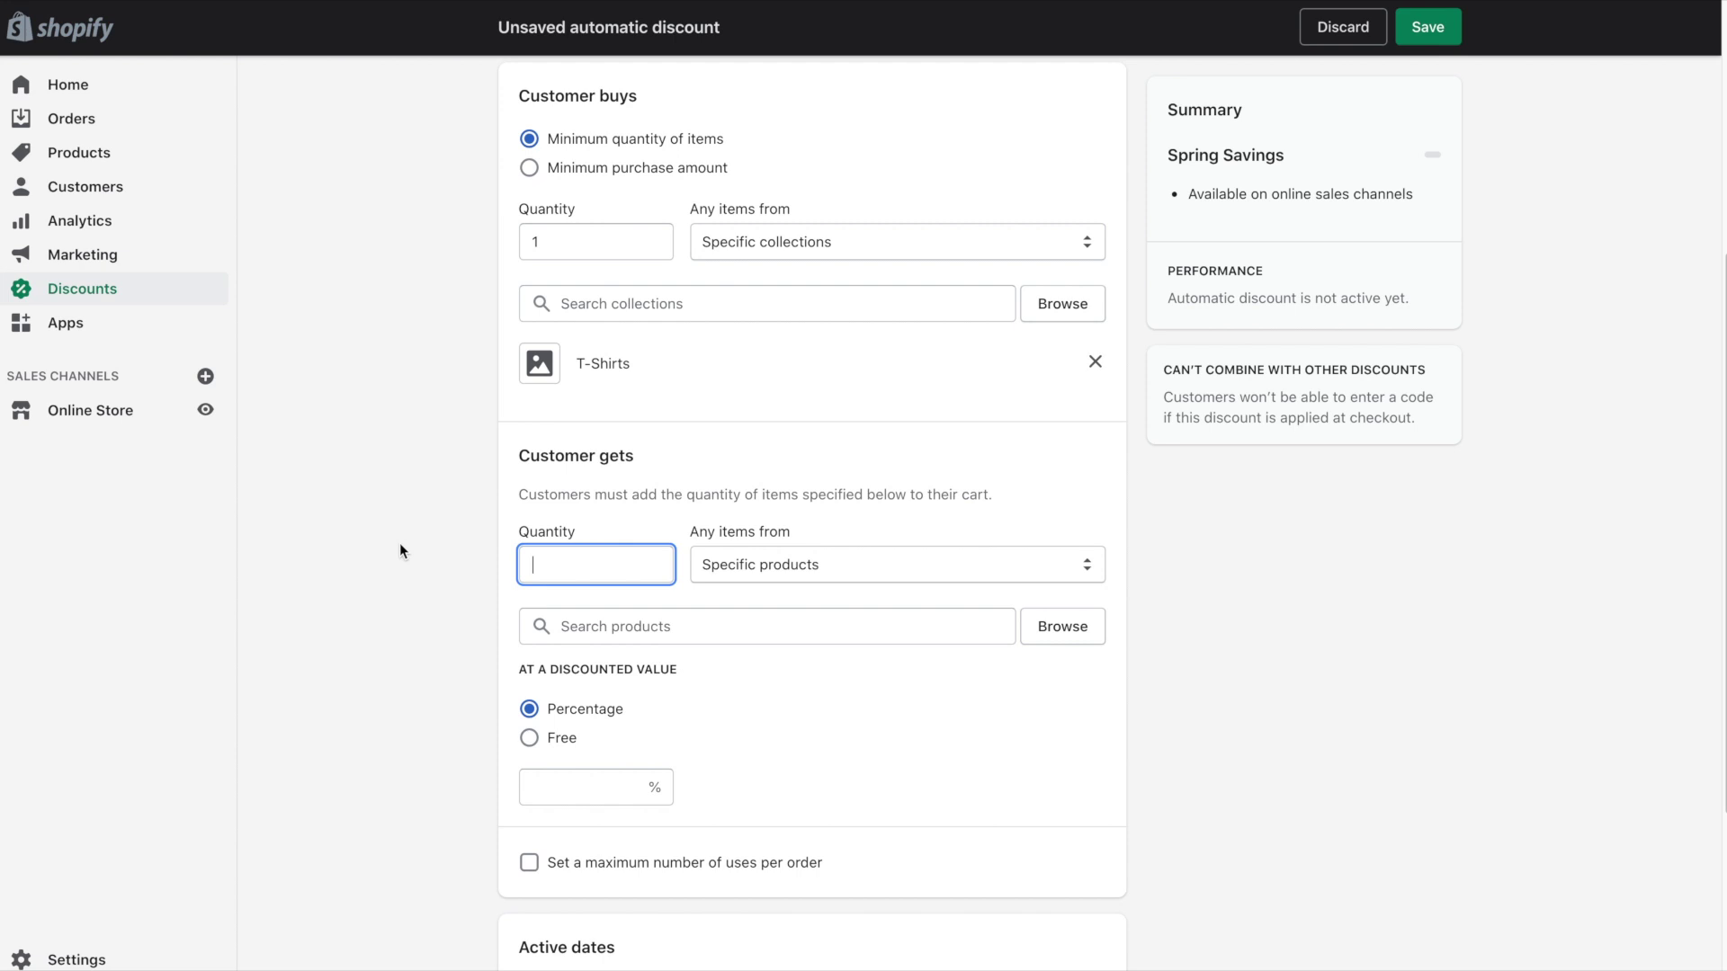
type("1")
left_click(740, 565)
left_click(747, 580)
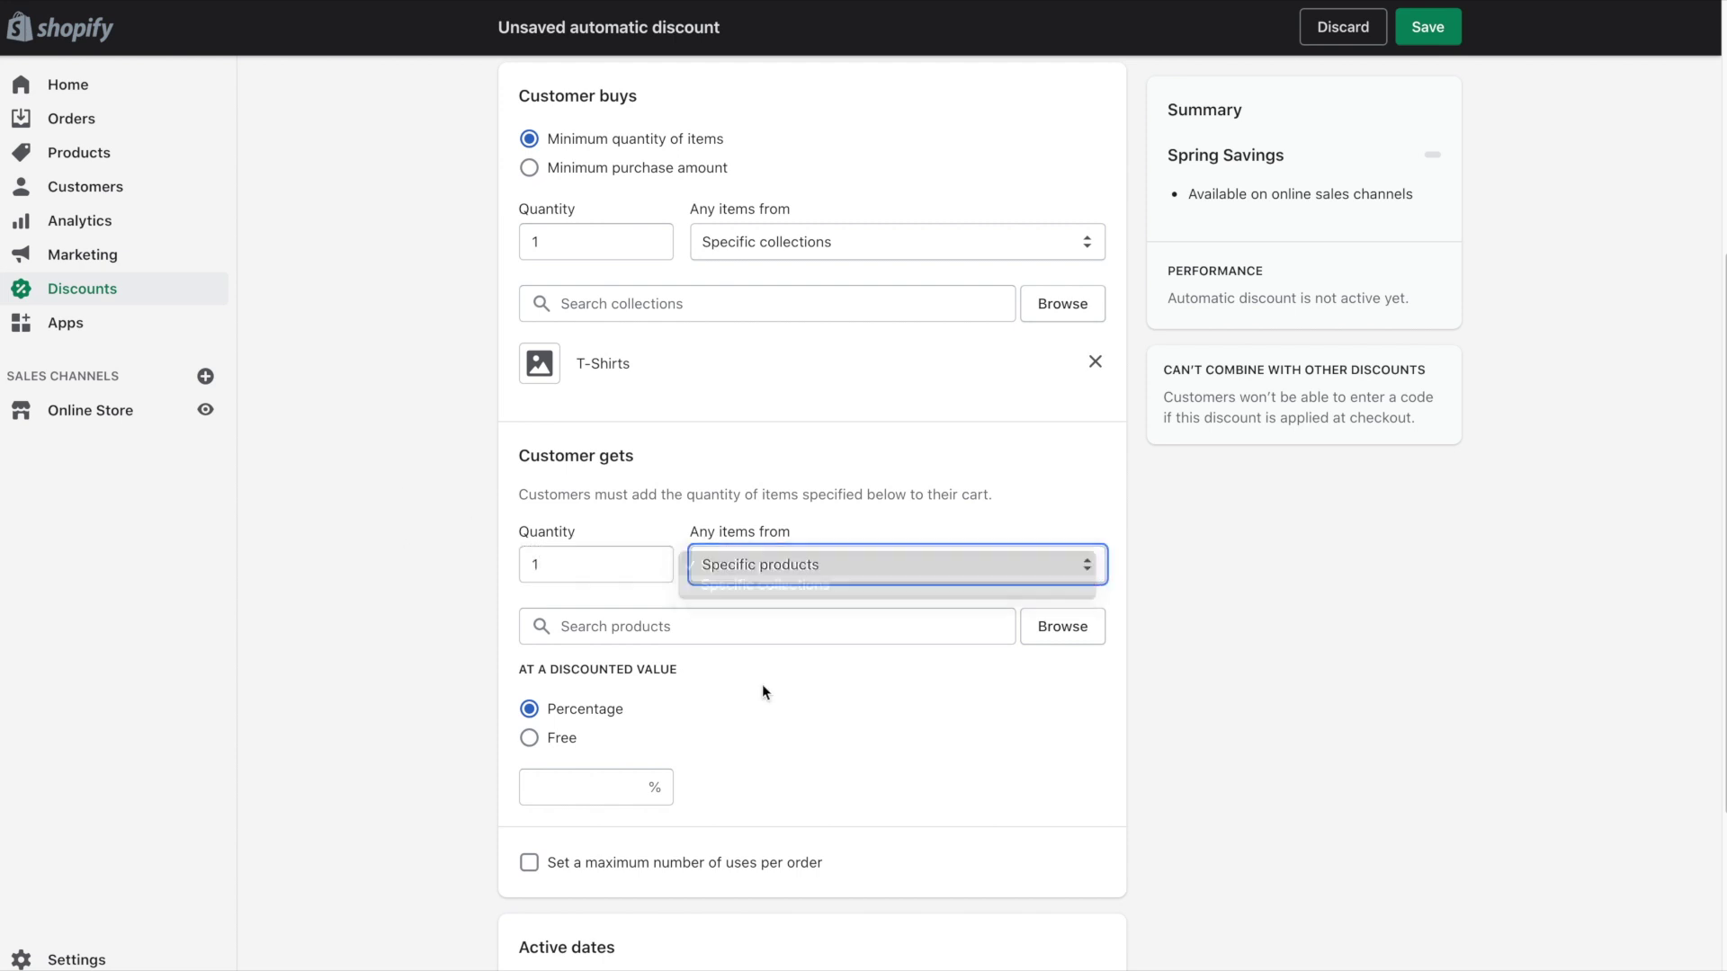
left_click(712, 629)
type("shir")
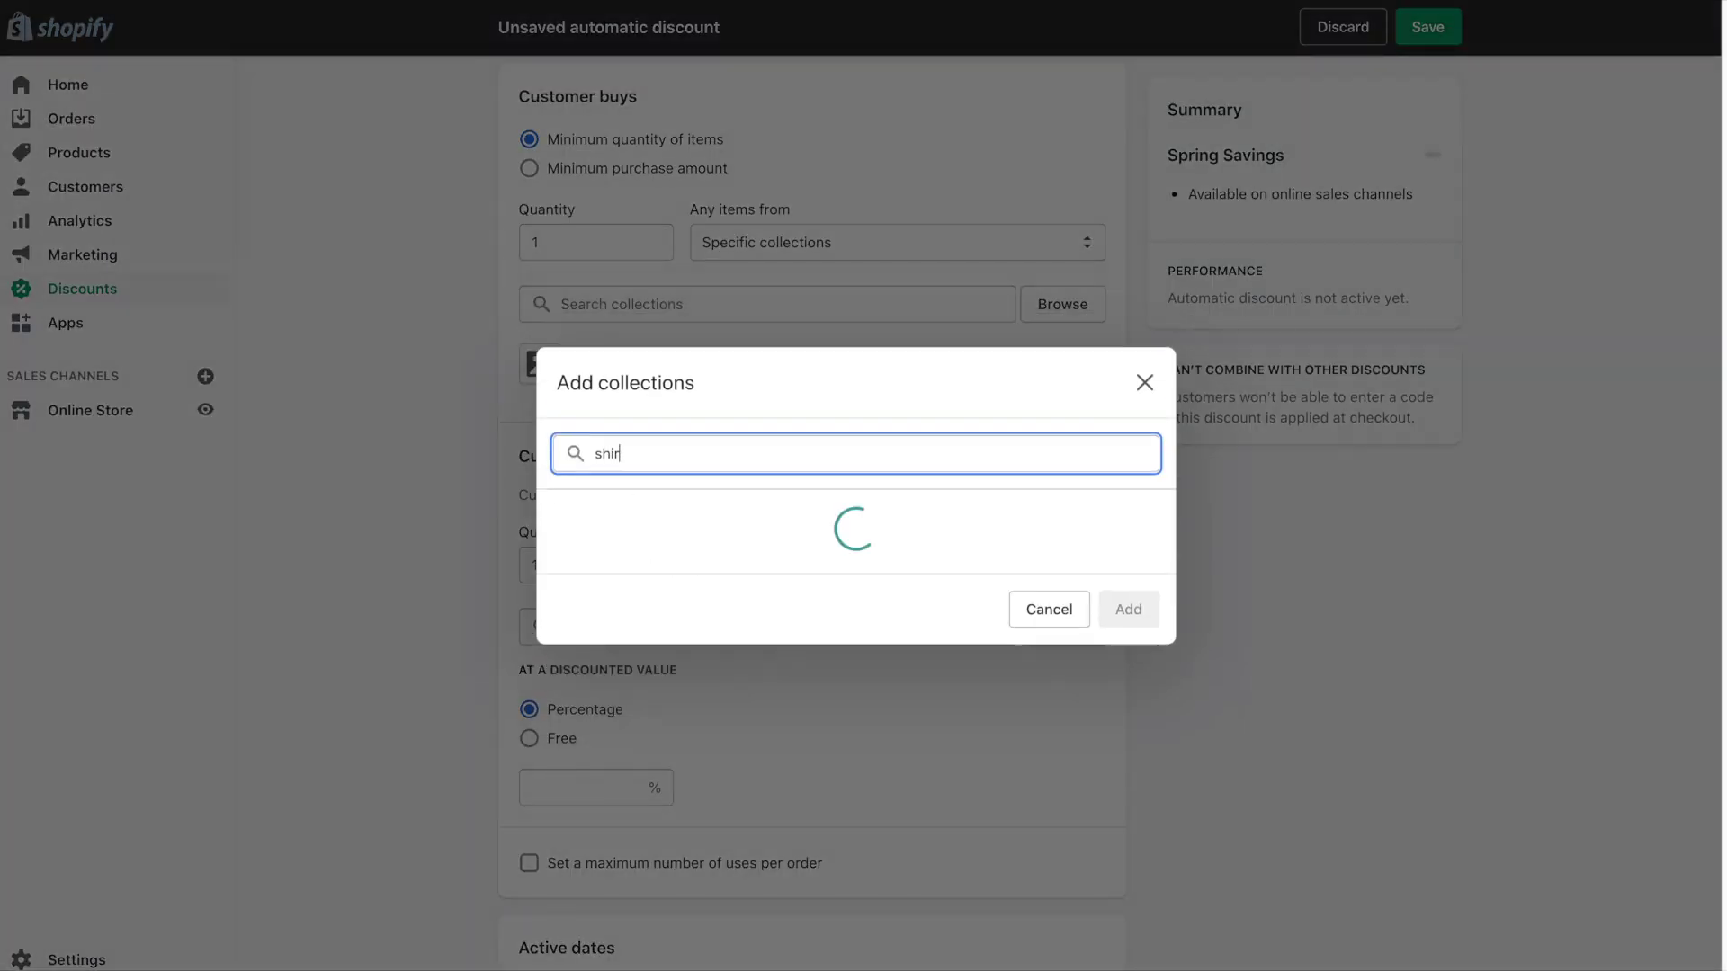
left_click(661, 526)
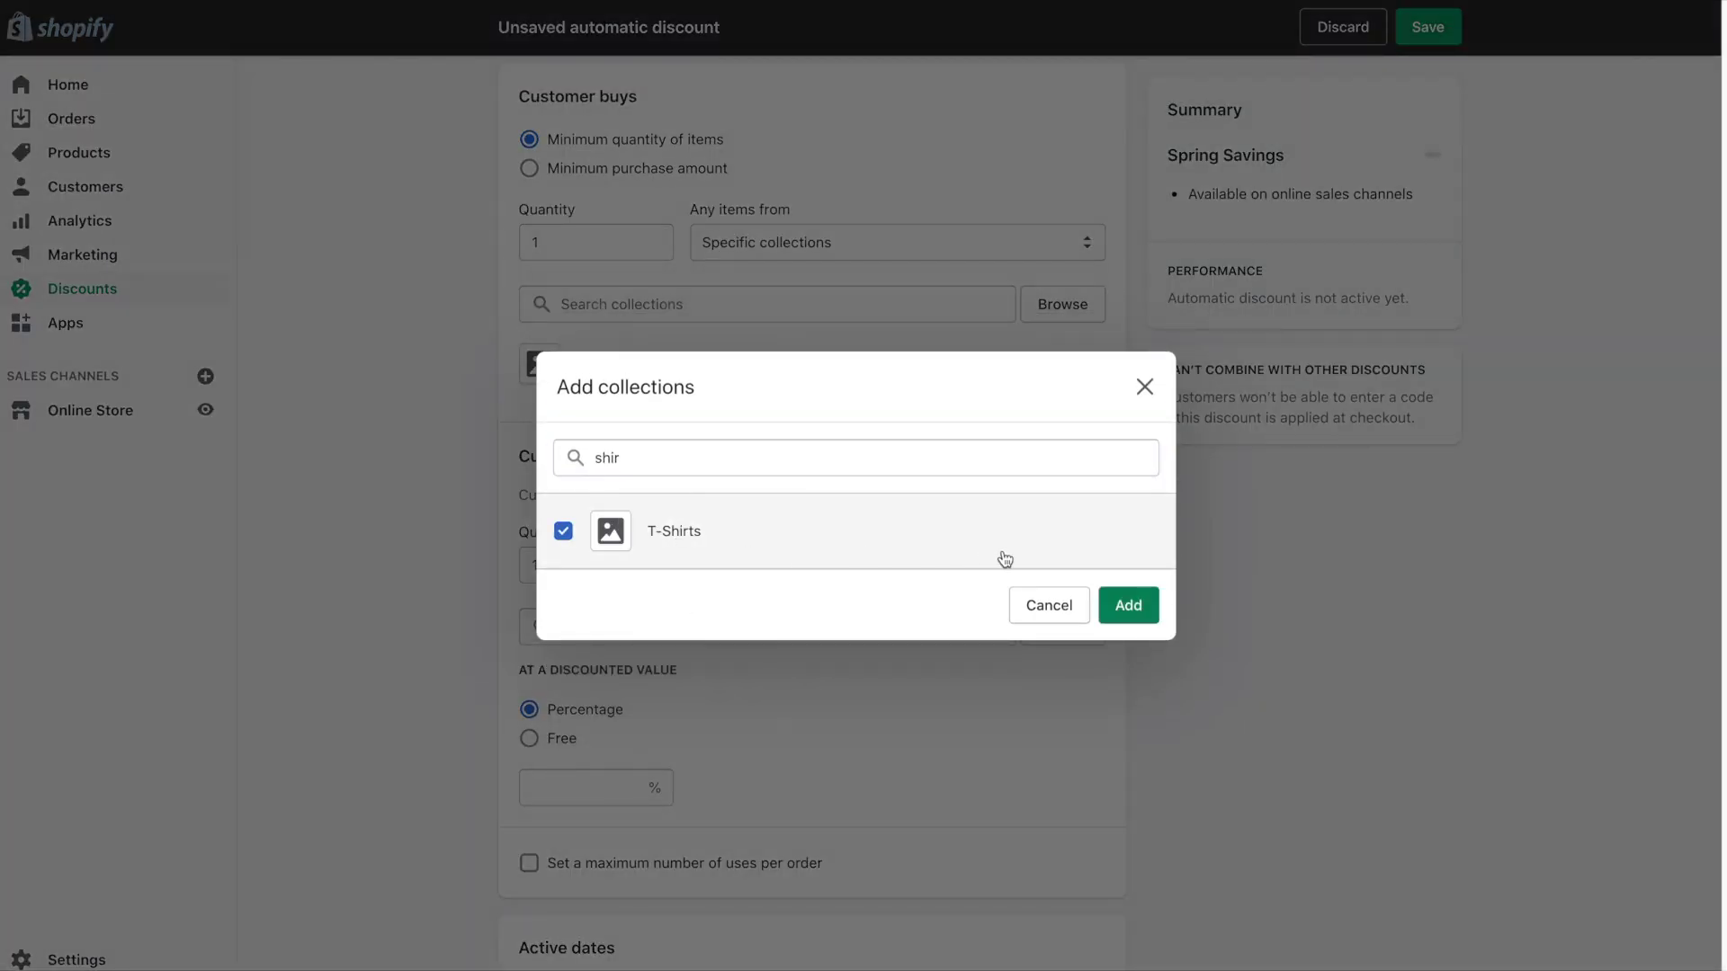
left_click(1115, 604)
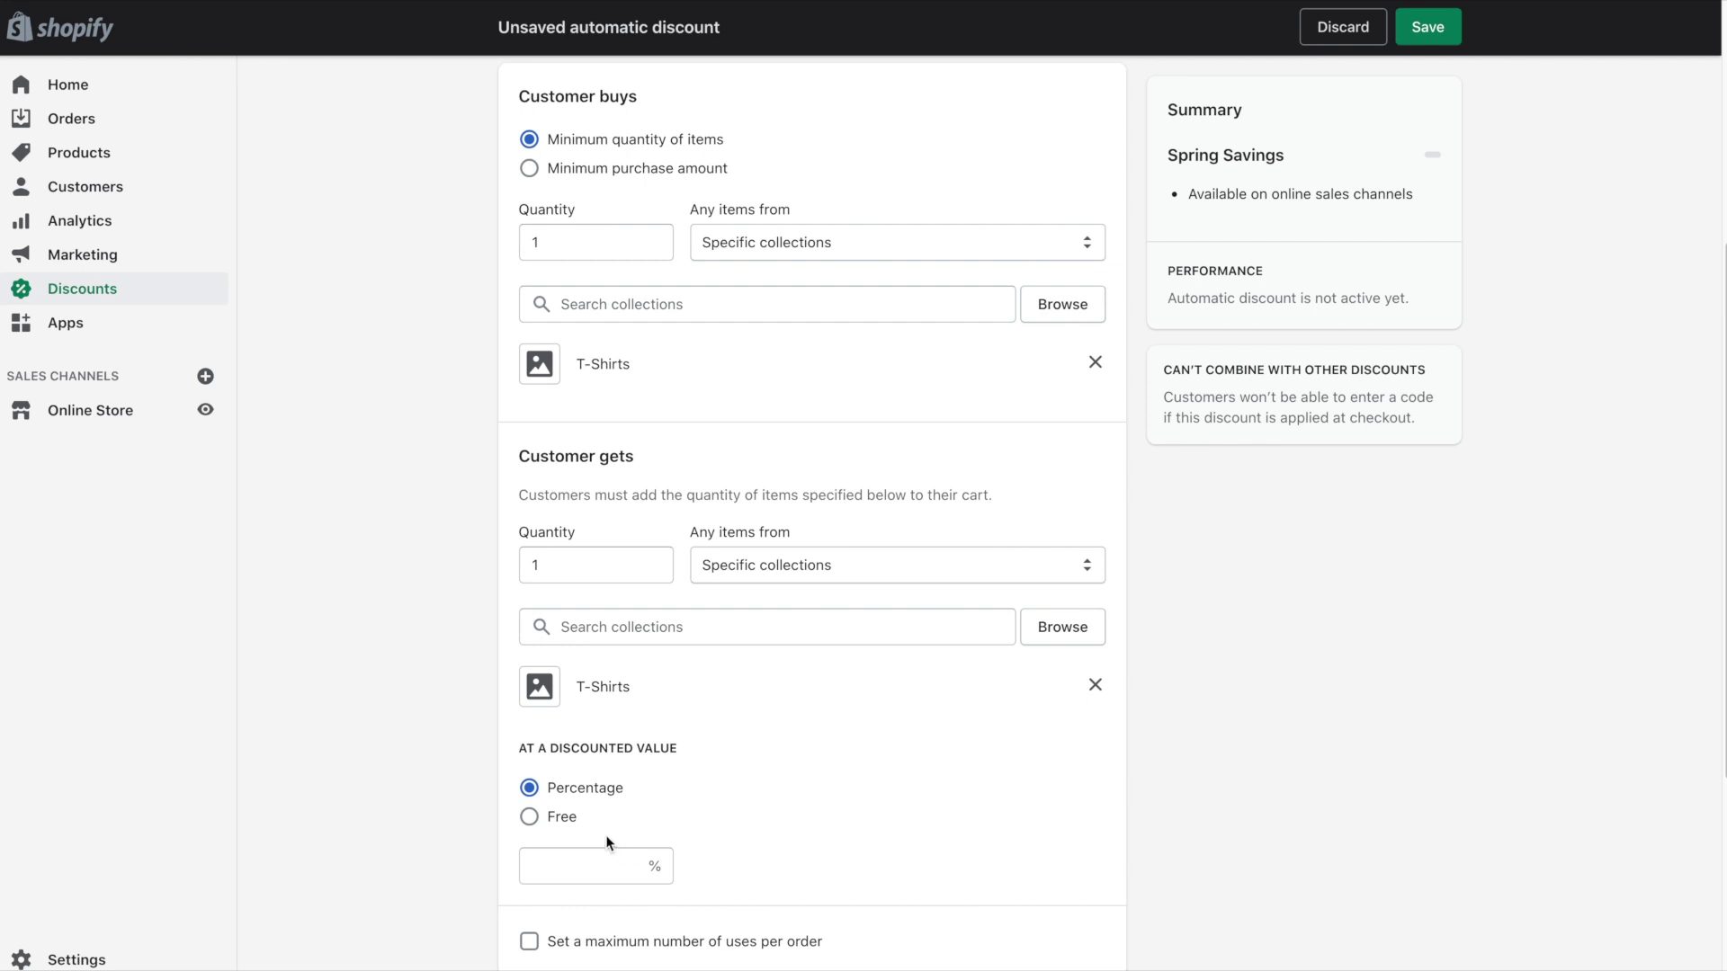
left_click(563, 819)
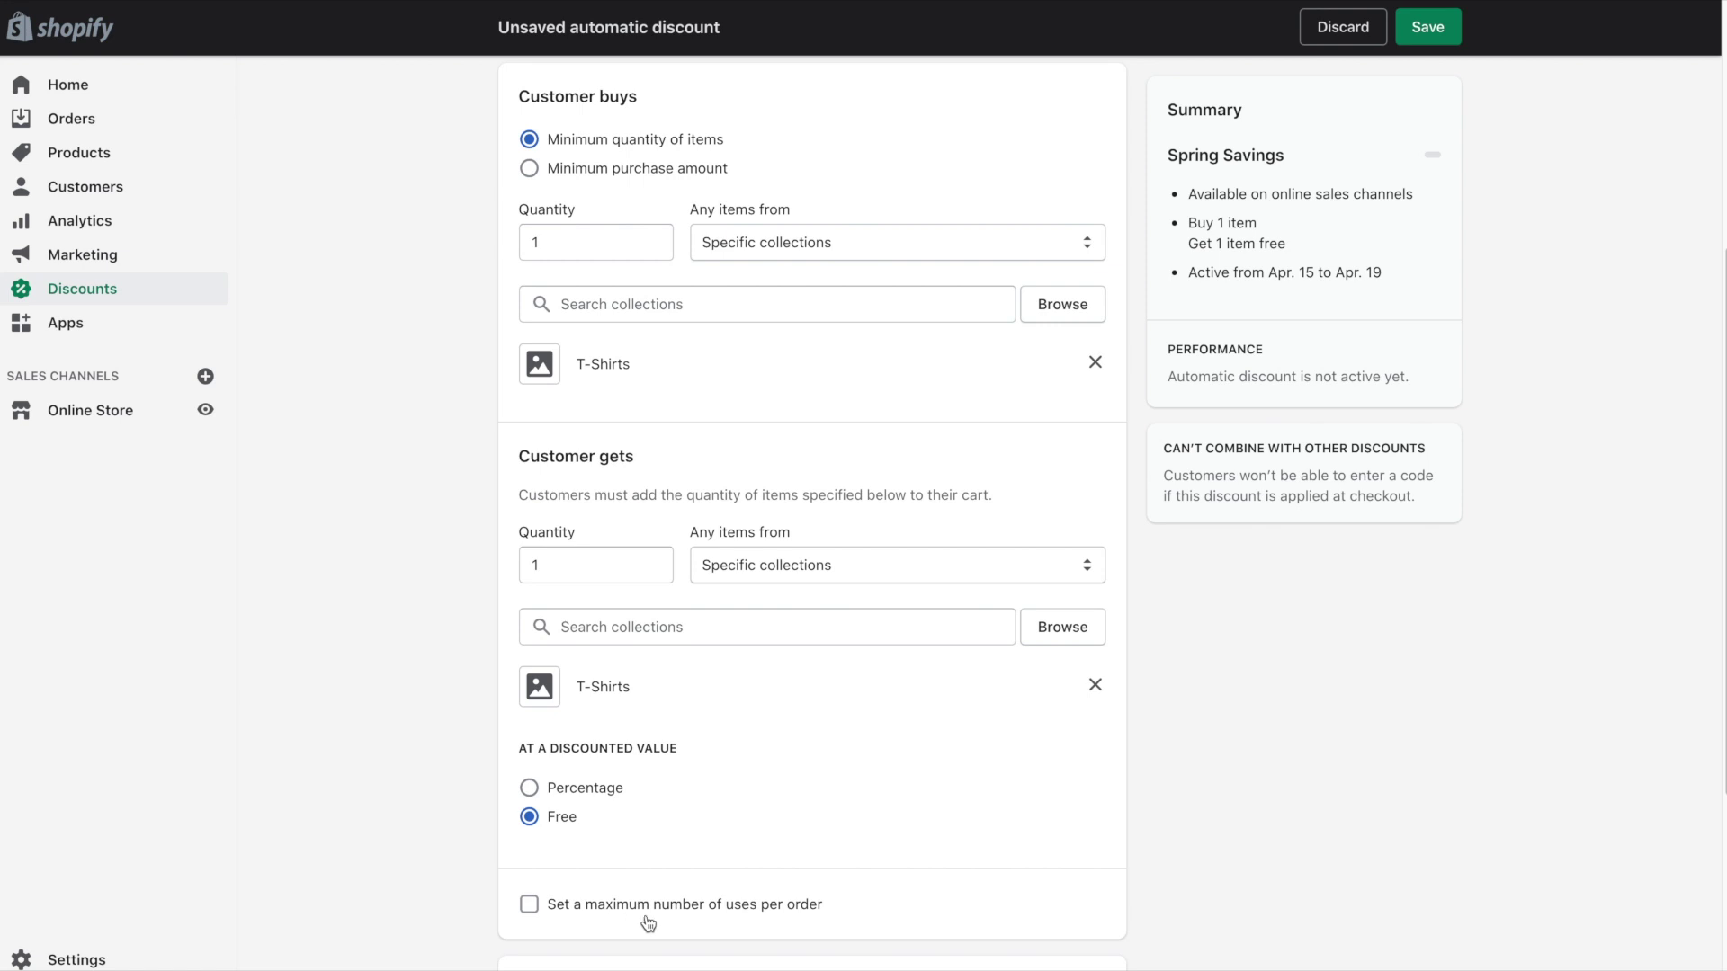
left_click(754, 914)
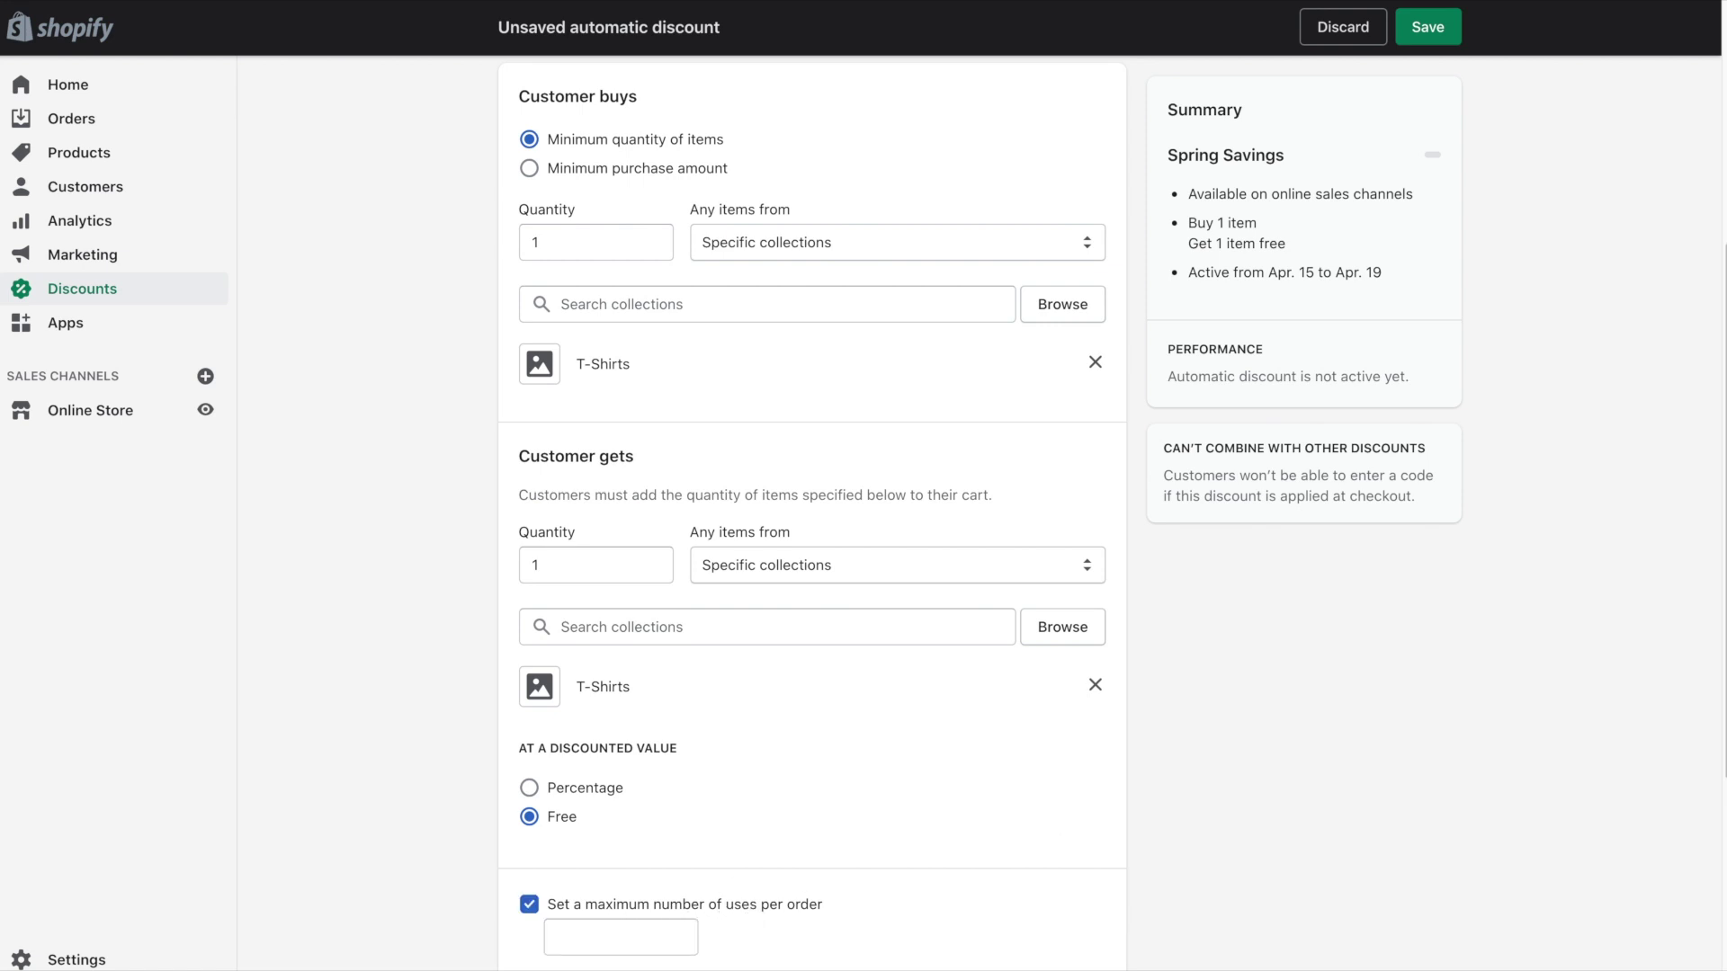
- Cap uses at 1 per order, remove the end date, and keep Apr 15, 2021 as start
scroll(736, 548, "down", 5)
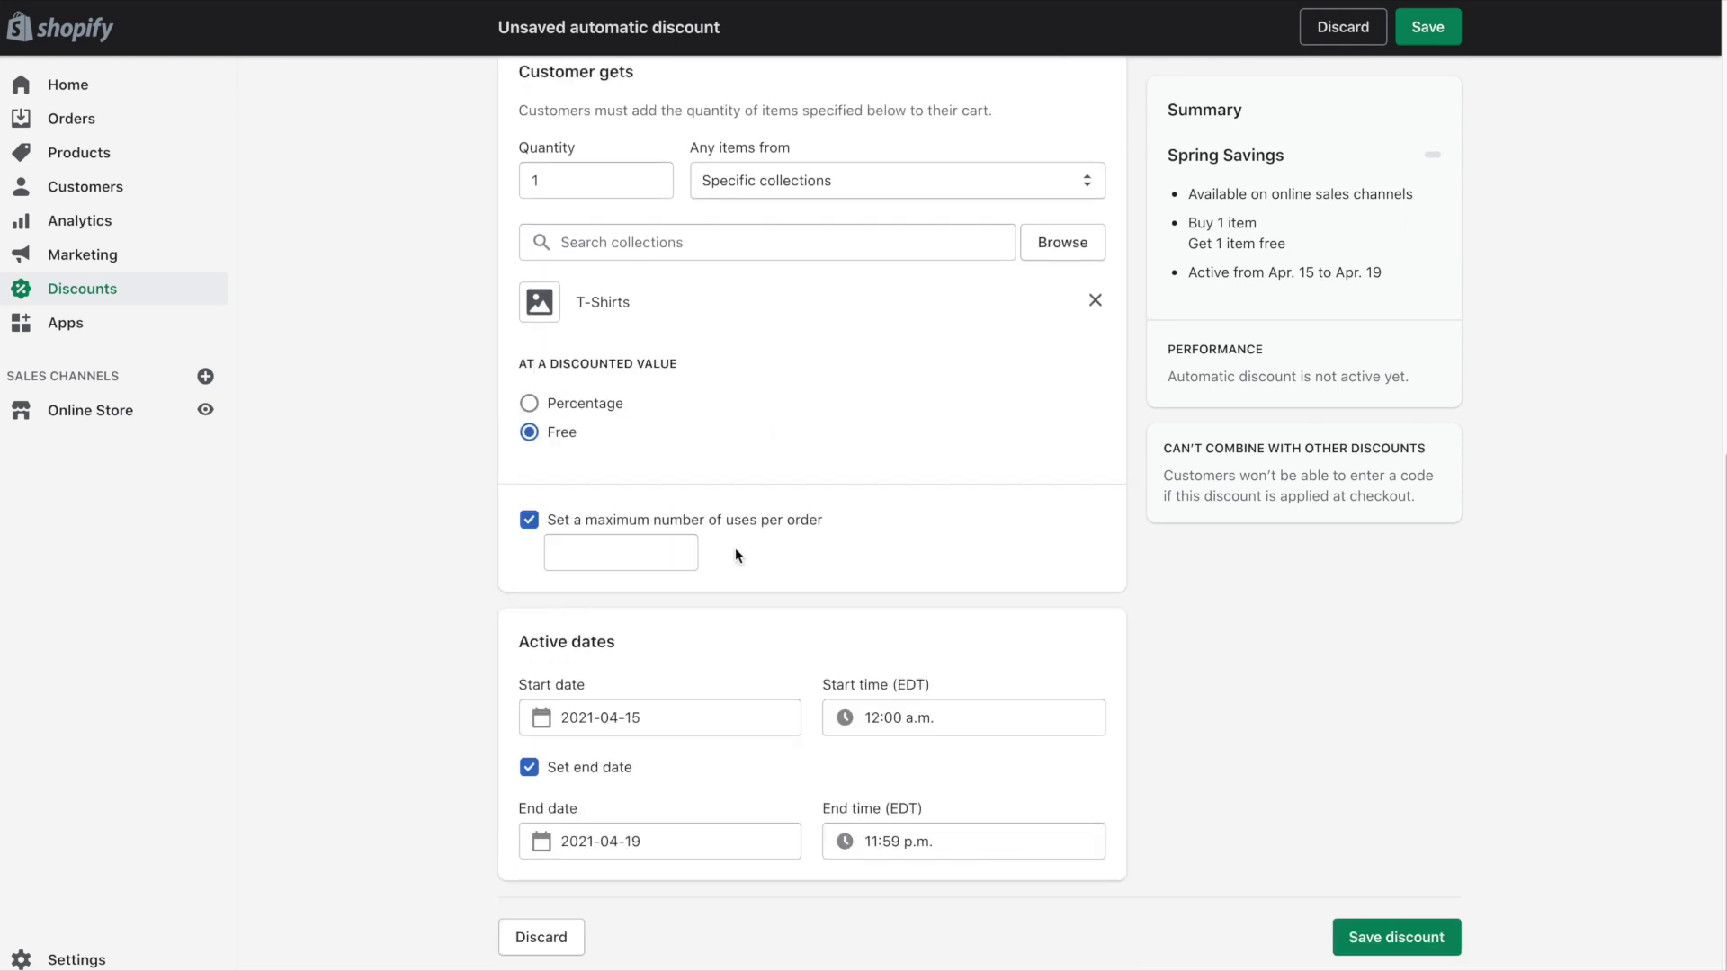
left_click(634, 549)
type("1")
left_click(790, 551)
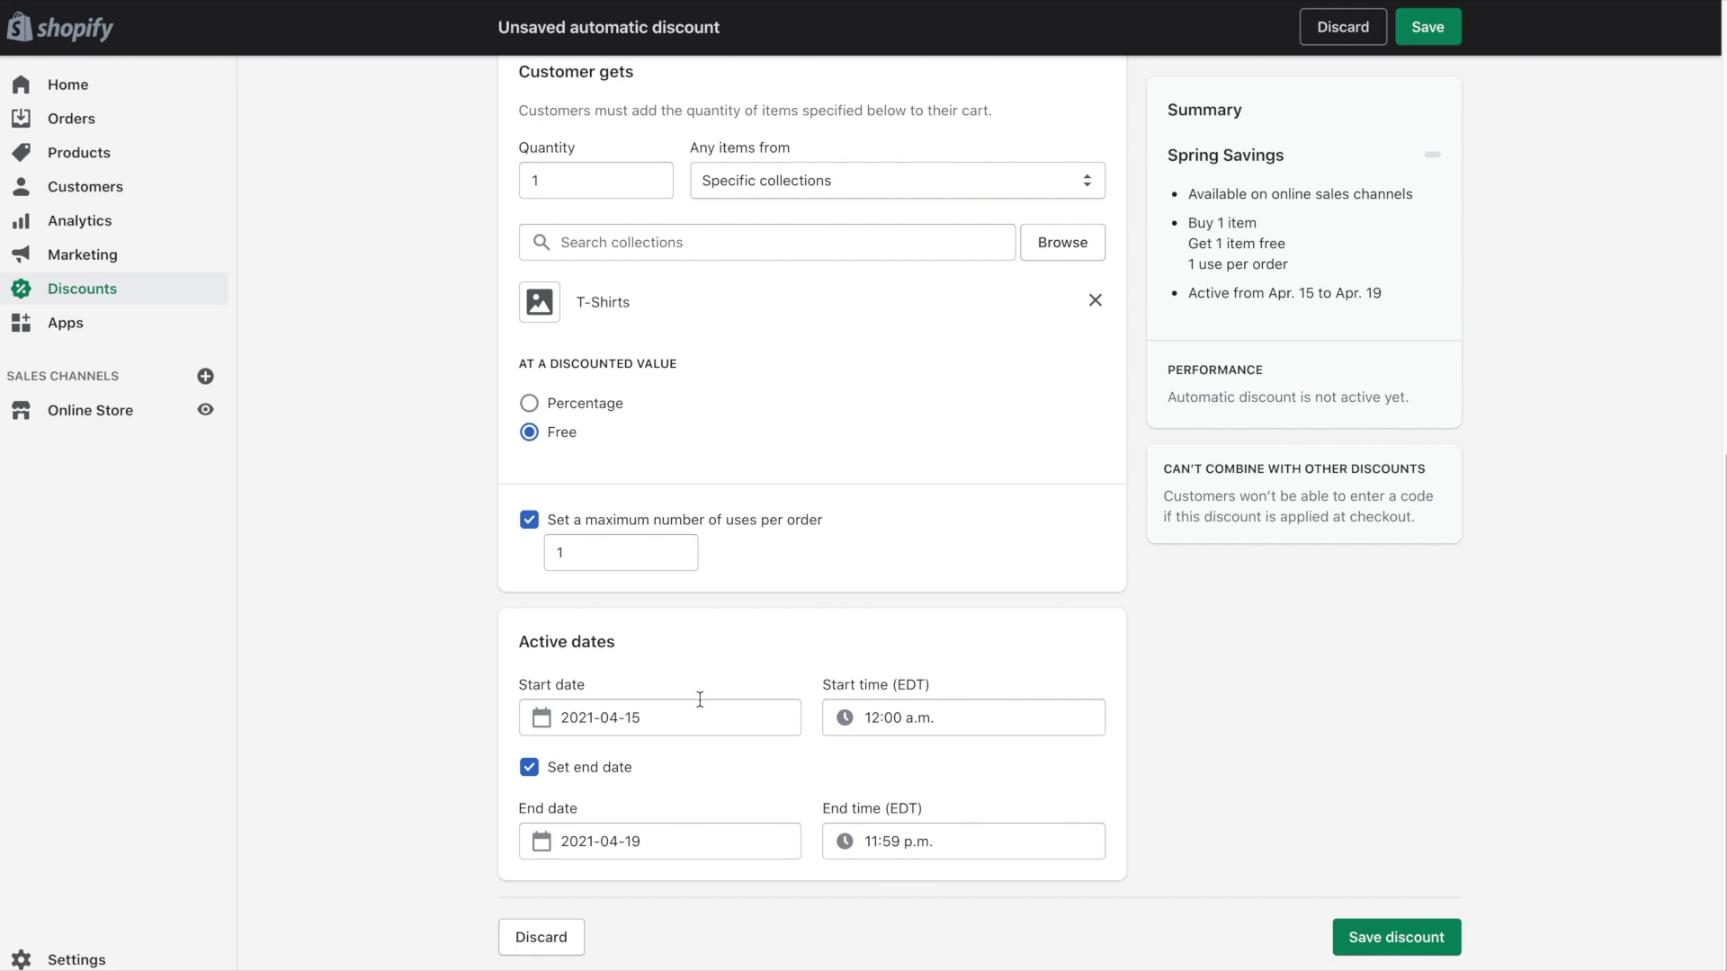
left_click(529, 769)
left_click(688, 796)
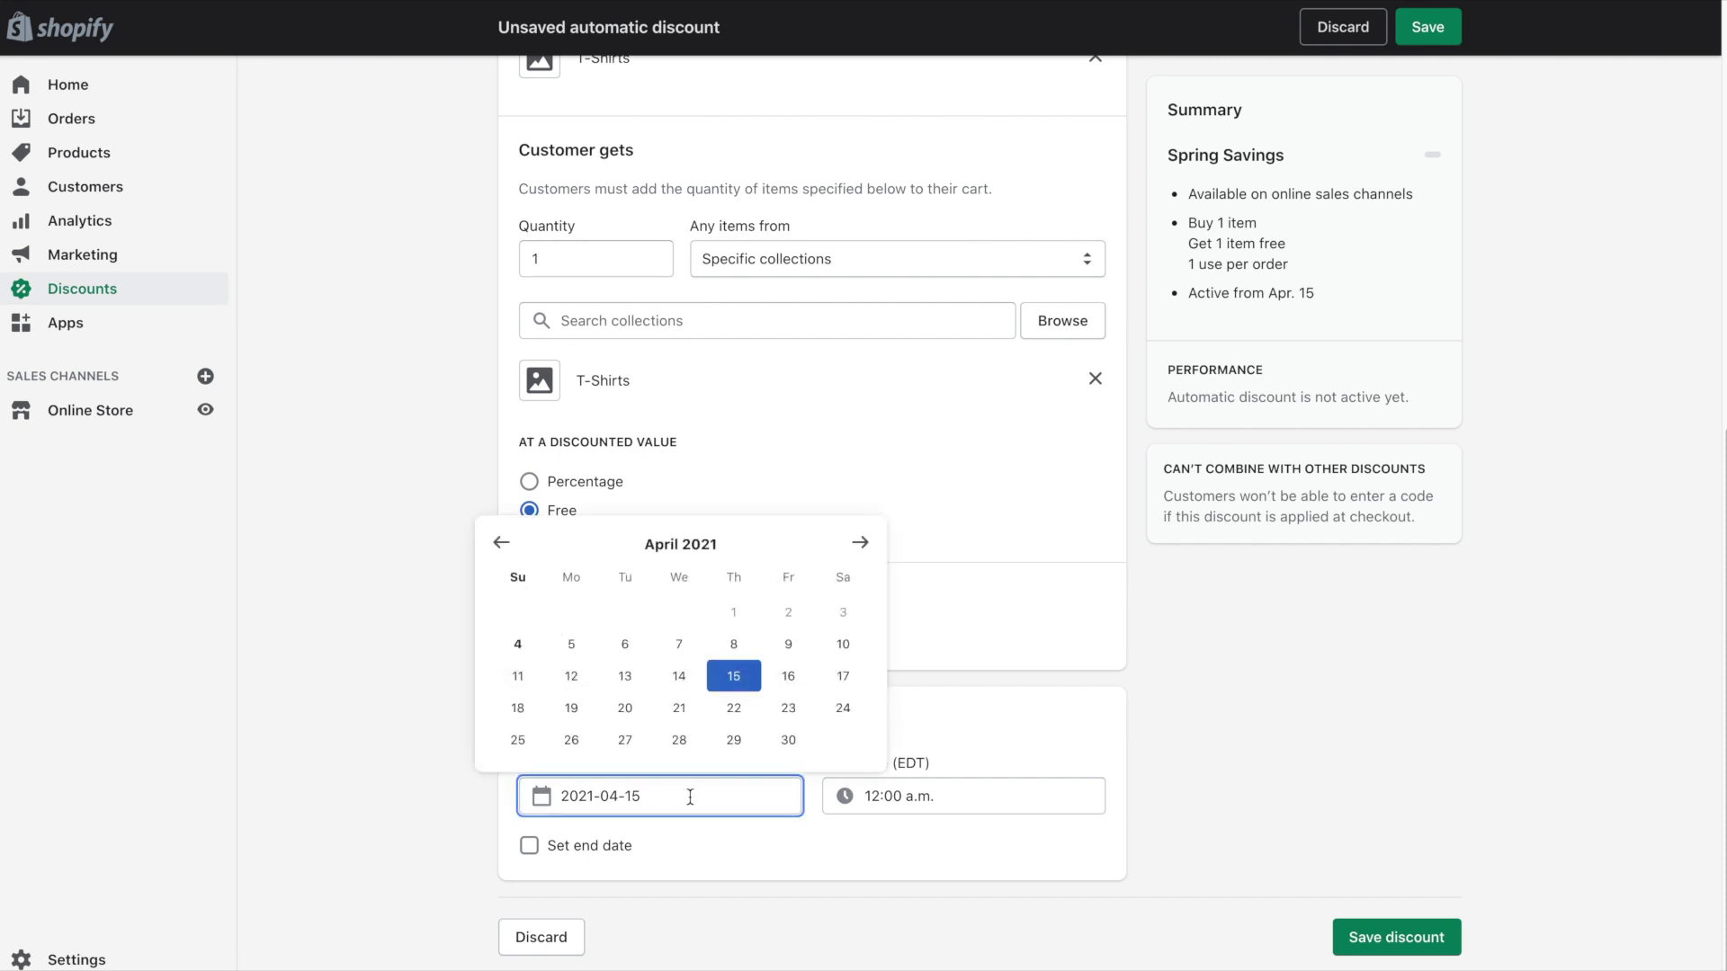
left_click(733, 679)
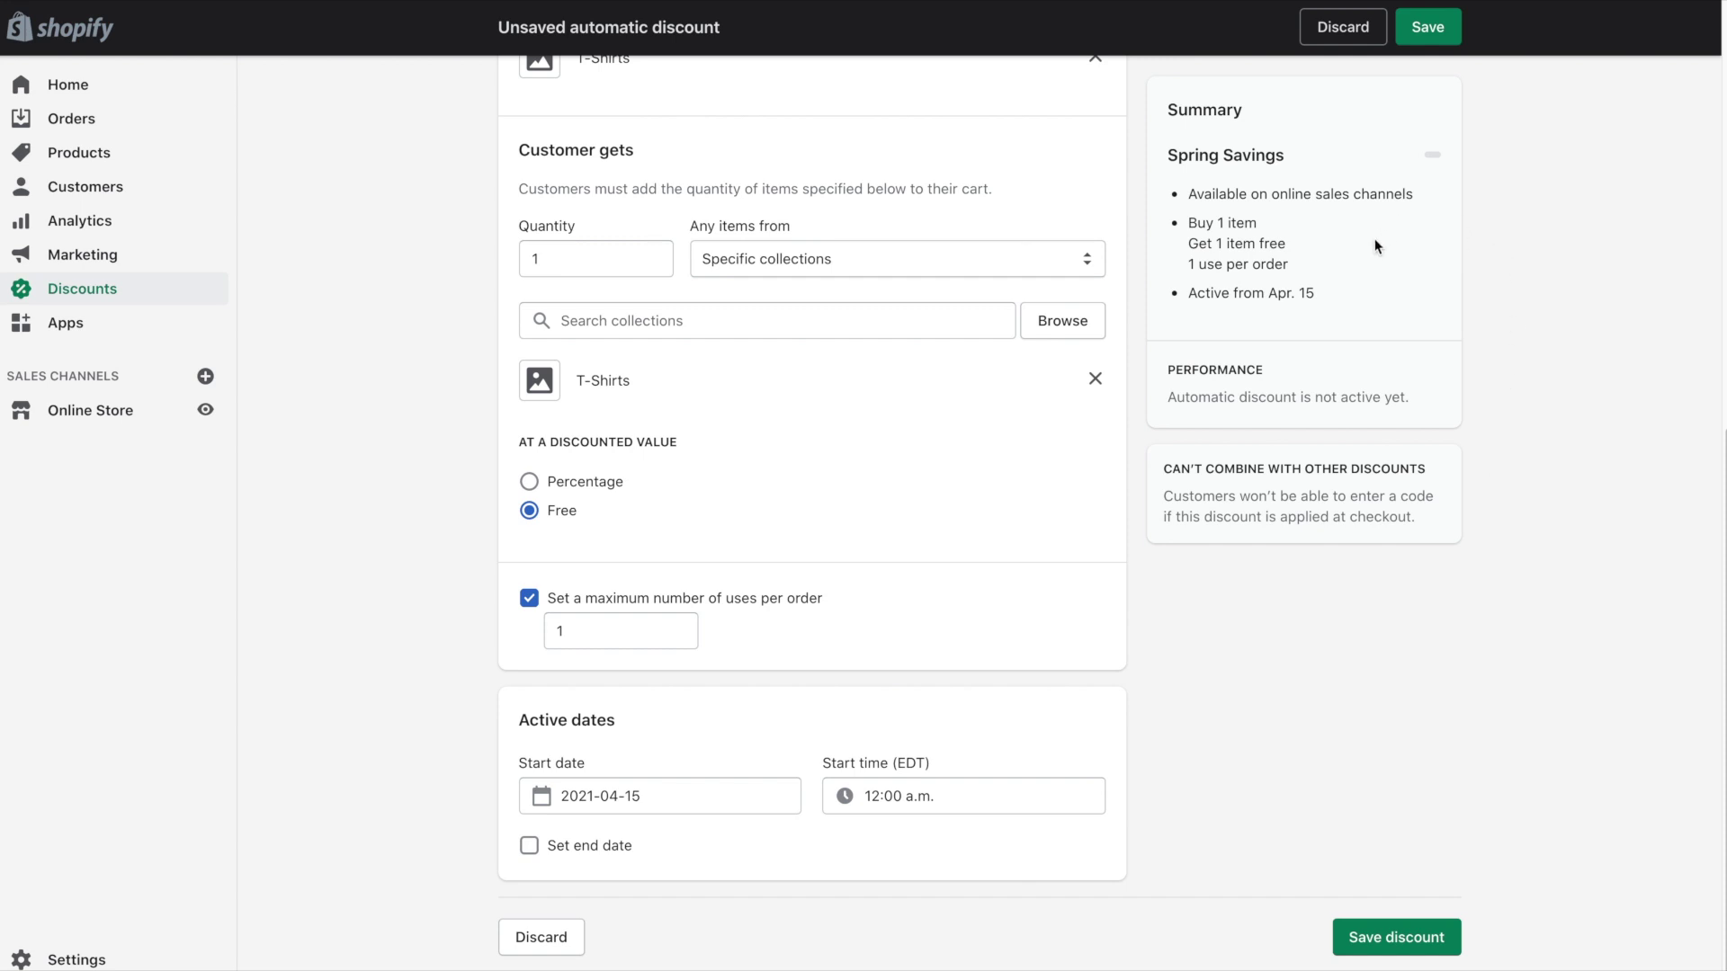
- Save the Spring Savings automatic discount
left_click(1432, 949)
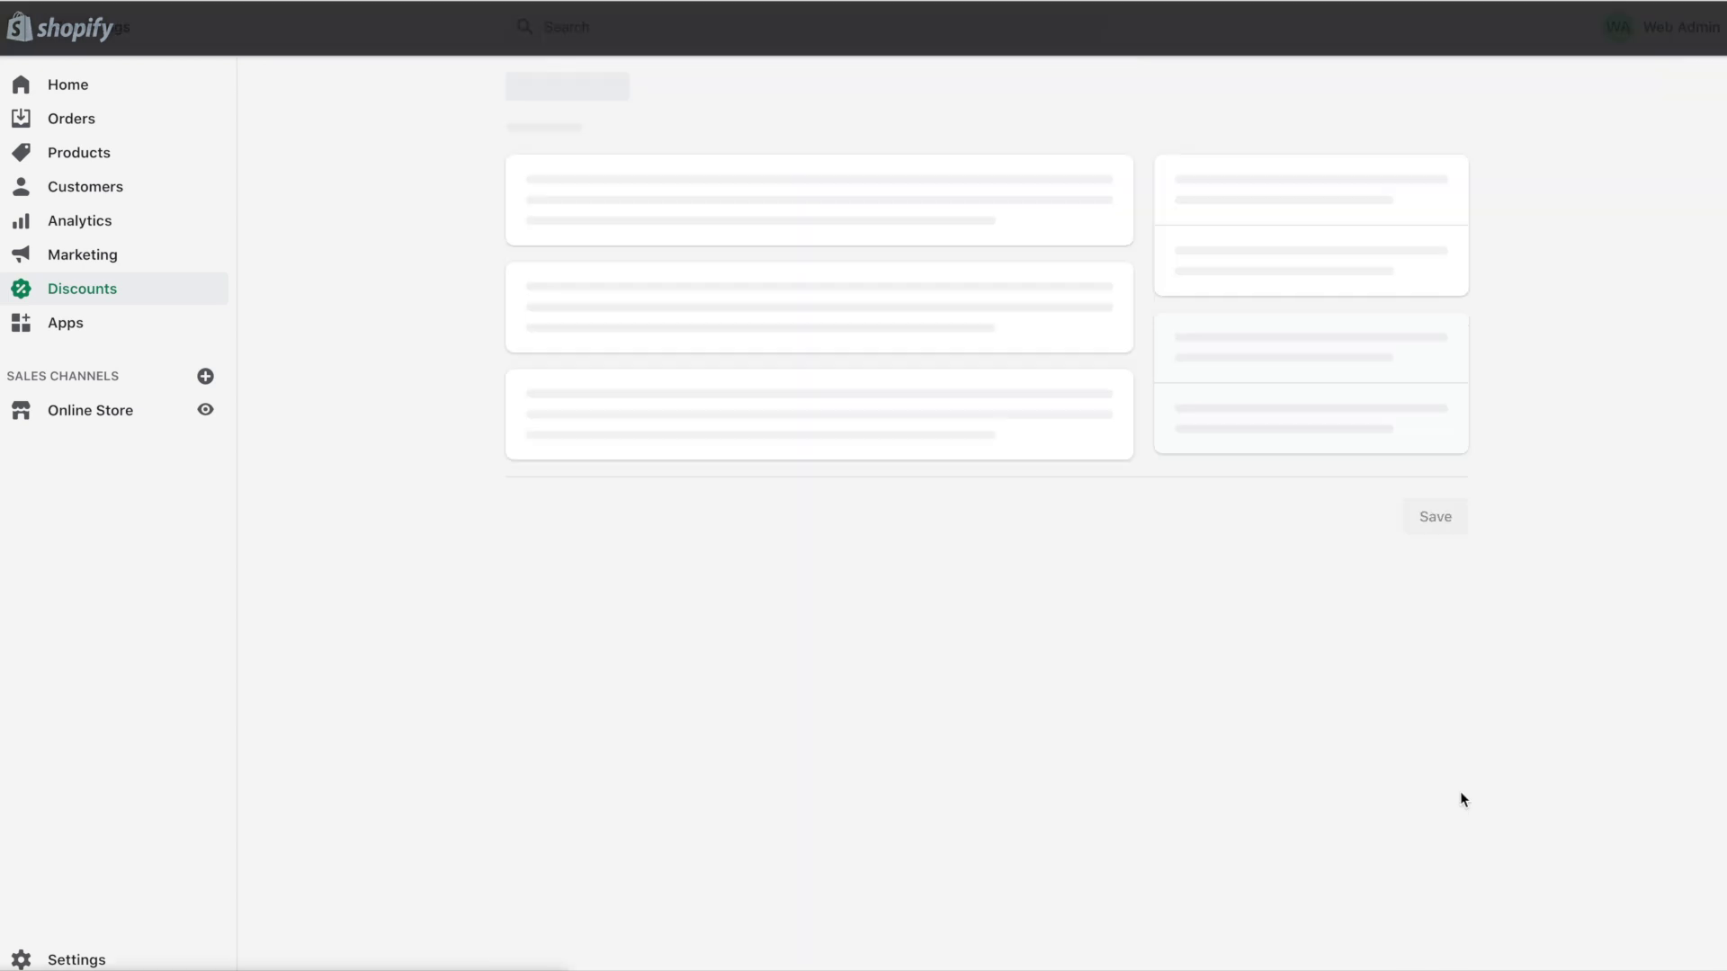